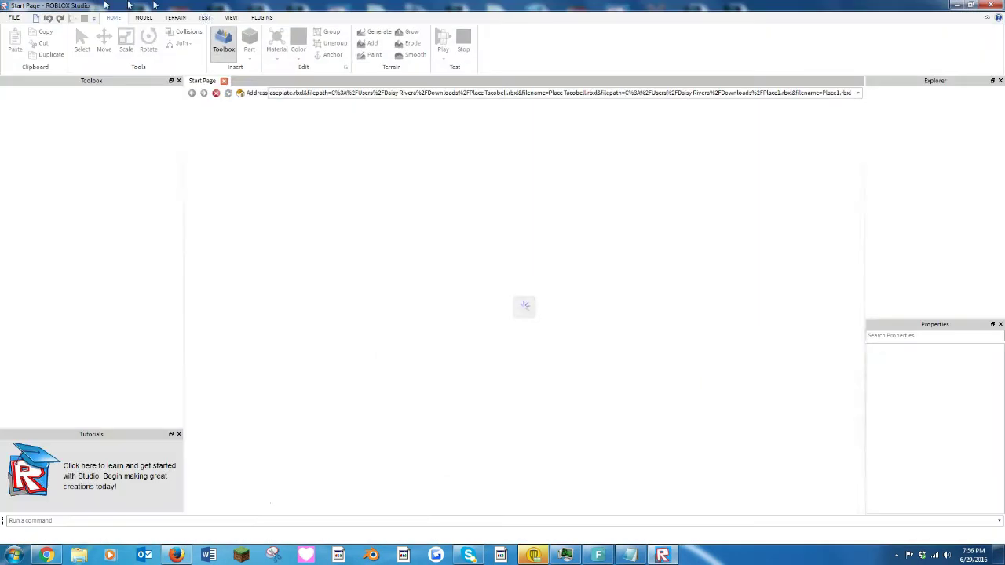
Open the Baseplate place and use Transform to rotate the character's right arm outward and raise it.
{"action": "left_click", "coordinate": [348, 240]}
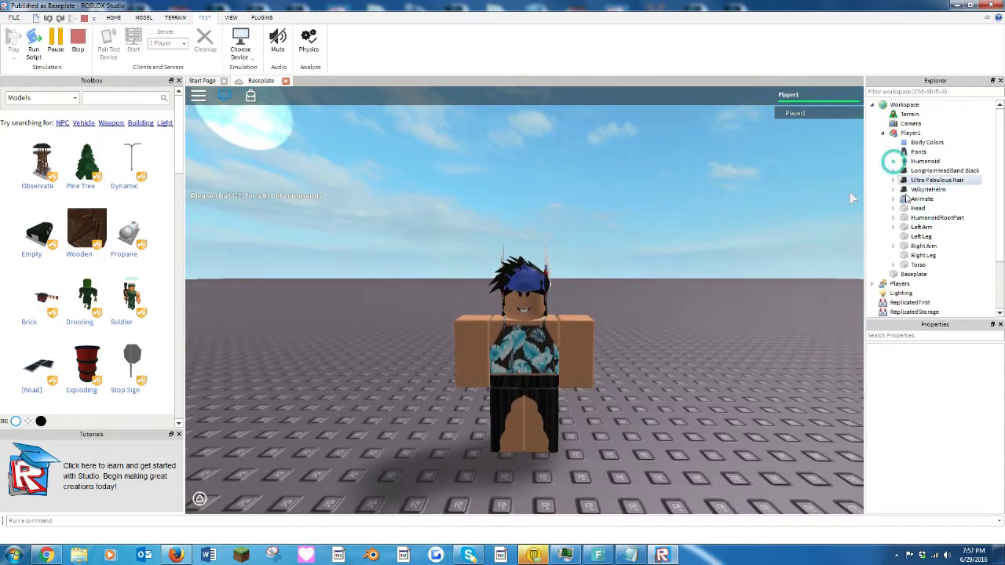
{"action": "left_click", "coordinate": [911, 133]}
{"action": "left_click", "coordinate": [143, 17]}
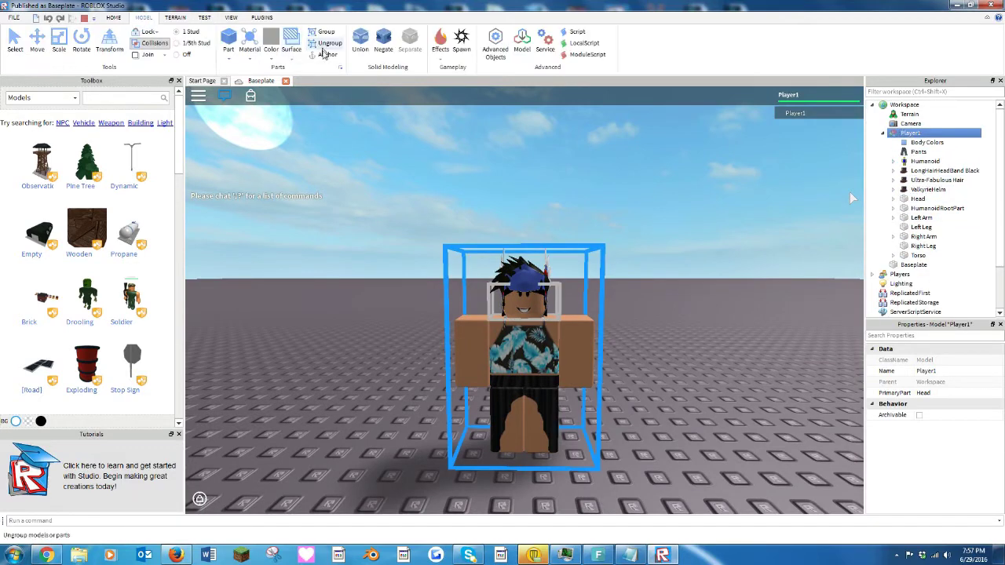
{"action": "left_click", "coordinate": [923, 236]}
{"action": "left_click", "coordinate": [109, 44]}
{"action": "left_click_drag", "start_coordinate": [453, 294], "coordinate": [431, 301]}
{"action": "left_click_drag", "start_coordinate": [471, 234], "coordinate": [471, 204]}
Rotate the character's left arm outward and raise it with Transform so both arms mirror each other.
{"action": "left_click", "coordinate": [954, 211]}
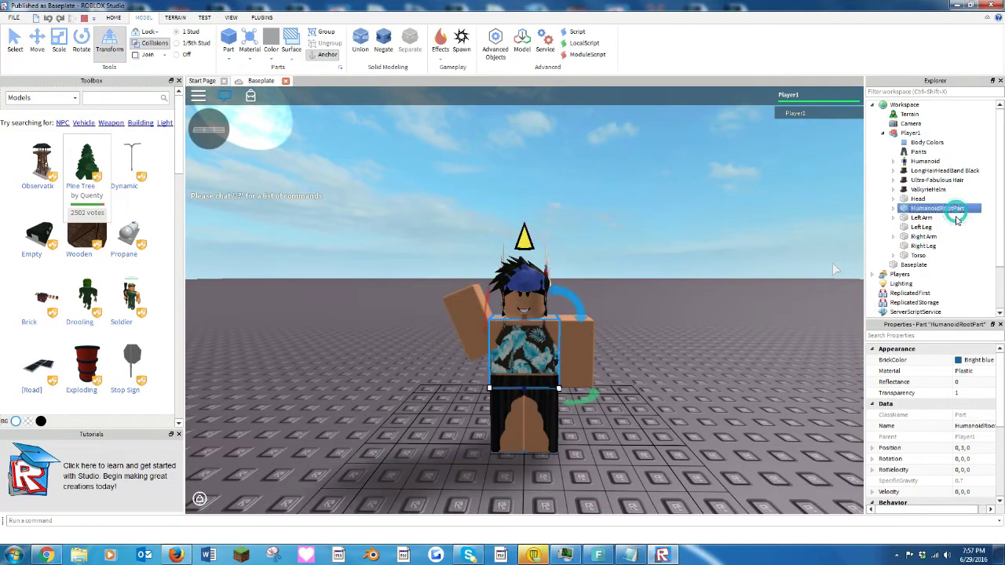
{"action": "left_click", "coordinate": [942, 218]}
{"action": "left_click_drag", "start_coordinate": [540, 289], "coordinate": [463, 358]}
{"action": "left_click_drag", "start_coordinate": [553, 416], "coordinate": [575, 414]}
{"action": "left_click_drag", "start_coordinate": [572, 231], "coordinate": [574, 207]}
{"action": "left_click", "coordinate": [657, 225]}
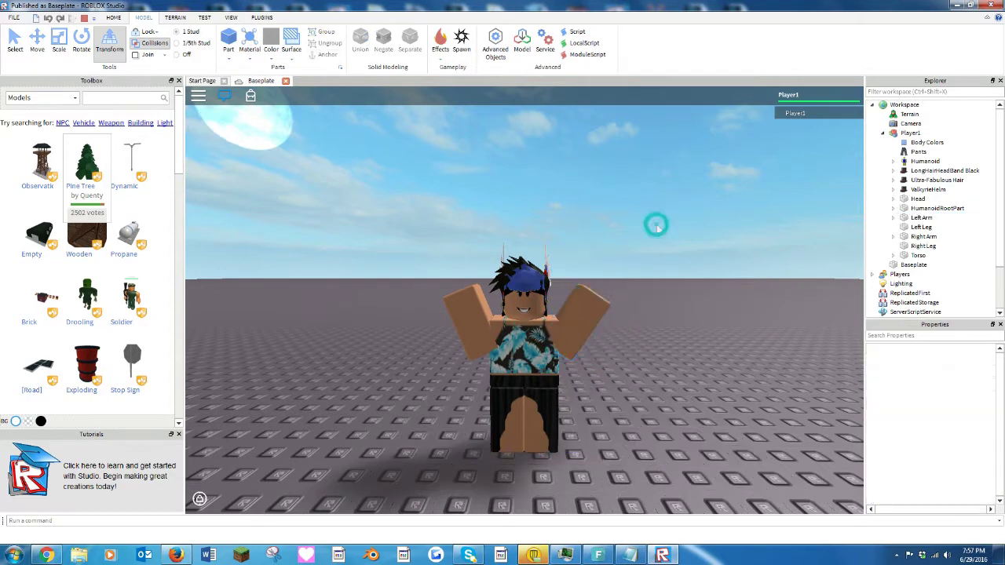
Export the Player1 character and import its OBJ file into Blender from the My Pictures folder.
{"action": "right_click", "coordinate": [911, 133]}
{"action": "left_click", "coordinate": [919, 357]}
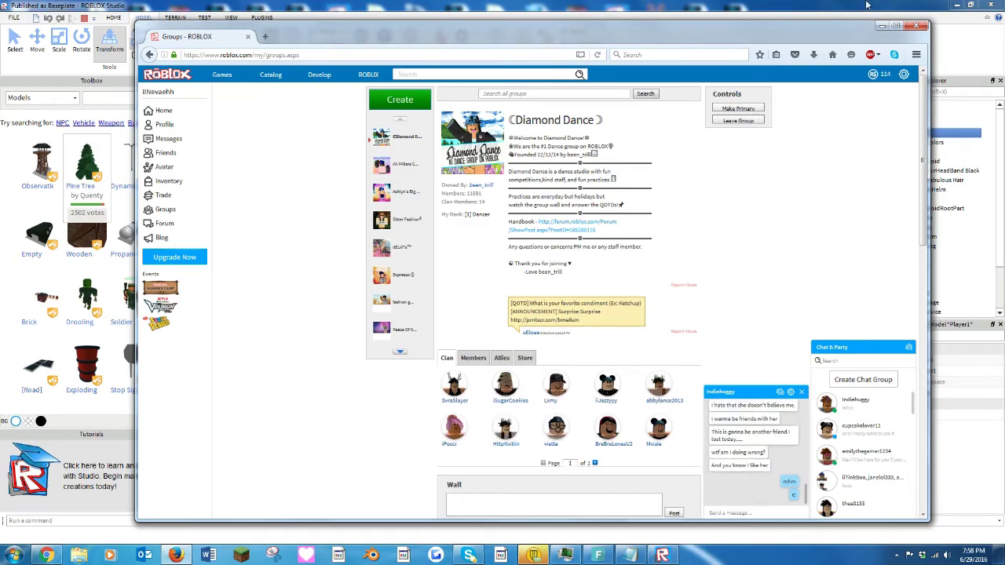
{"action": "left_click", "coordinate": [35, 23]}
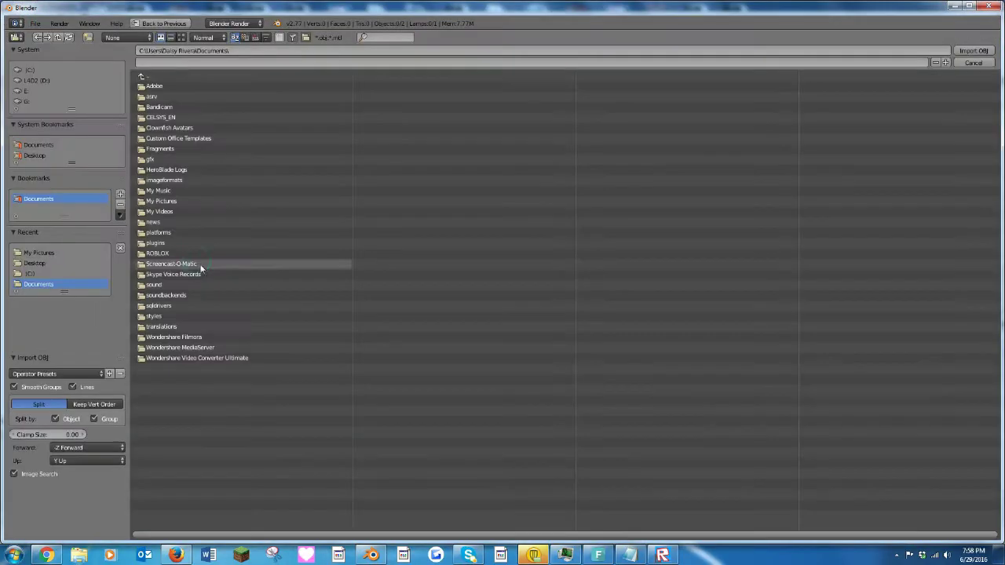
{"action": "left_click", "coordinate": [39, 253]}
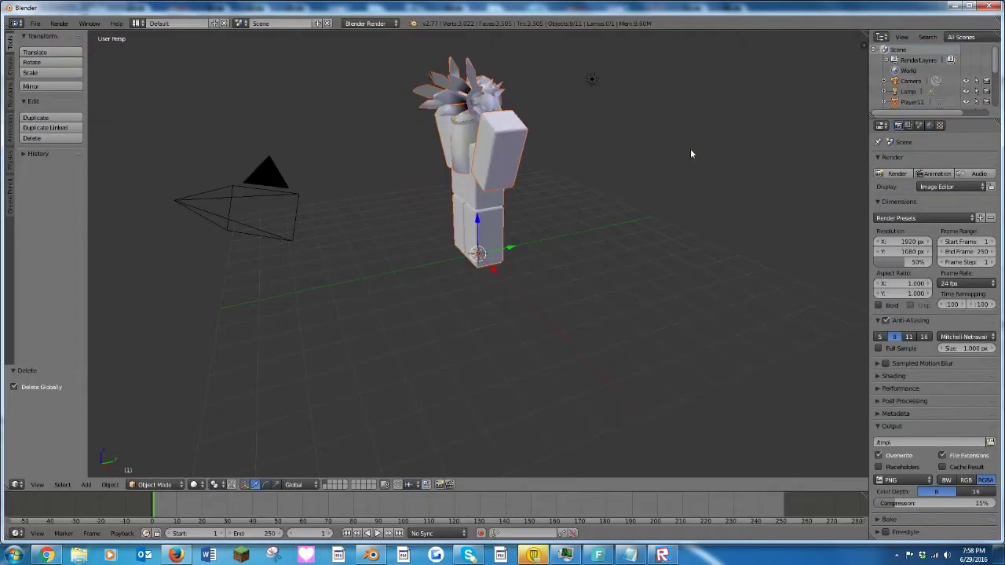
Display the imported character's textures in the 3D viewport, seen from its front.
{"action": "left_click", "coordinate": [36, 484]}
{"action": "mouse_move", "coordinate": [55, 342]}
{"action": "left_click", "coordinate": [179, 343]}
{"action": "key", "text": "w"}
{"action": "key", "text": "d"}
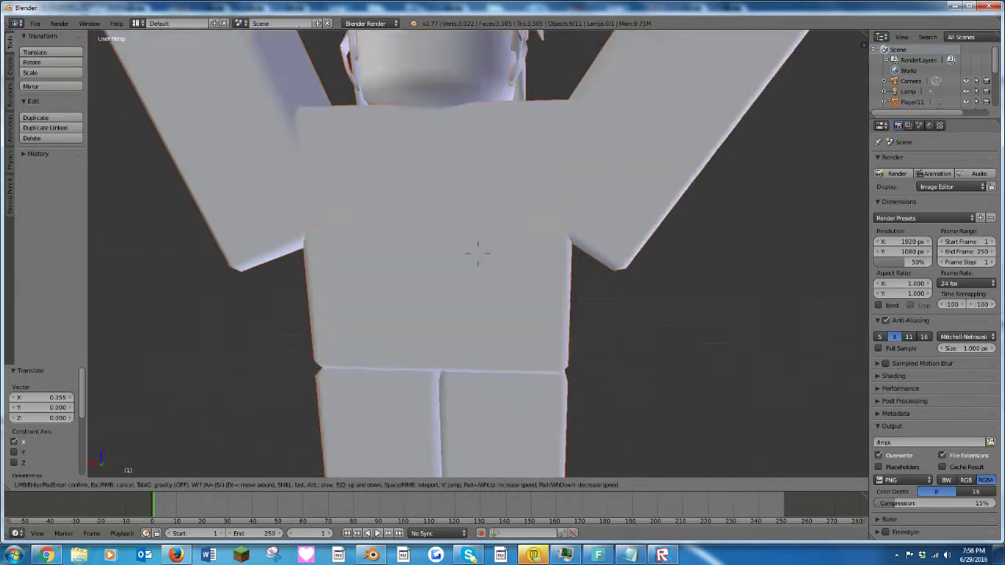
{"action": "key", "text": "s"}
{"action": "key", "text": "Return"}
{"action": "key", "text": "a"}
{"action": "left_click", "coordinate": [862, 45]}
{"action": "left_click", "coordinate": [778, 343]}
{"action": "left_click_drag", "start_coordinate": [765, 39], "coordinate": [864, 38]}
Select the avatar's left arm and adjust its position, moving it 0.289 along Z.
{"action": "right_click", "coordinate": [576, 206]}
{"action": "left_click_drag", "start_coordinate": [450, 420], "coordinate": [475, 362]}
{"action": "right_click", "coordinate": [580, 207]}
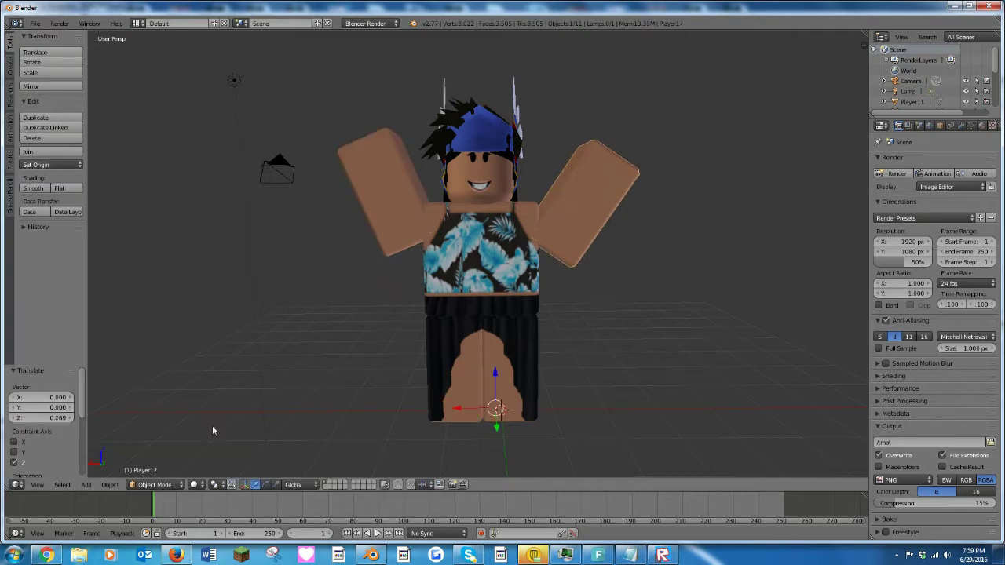
Subdivide the left arm's mesh in Edit Mode and remove its doubles.
{"action": "left_click", "coordinate": [155, 484]}
{"action": "left_click", "coordinate": [150, 459]}
{"action": "left_click", "coordinate": [46, 360]}
Bend the avatar's left arm by shifting the vertices of its upper half inward along X and 0.225 up along Z.
{"action": "left_click", "coordinate": [37, 484]}
{"action": "mouse_move", "coordinate": [55, 342]}
{"action": "left_click", "coordinate": [212, 340]}
{"action": "key", "text": "d"}
{"action": "key", "text": "s"}
{"action": "key", "text": "w"}
{"action": "left_click", "coordinate": [479, 253]}
{"action": "right_click", "coordinate": [482, 254]}
{"action": "left_click_drag", "start_coordinate": [712, 273], "coordinate": [680, 88], "text": "ctrl"}
{"action": "left_click", "coordinate": [37, 484]}
{"action": "mouse_move", "coordinate": [78, 343]}
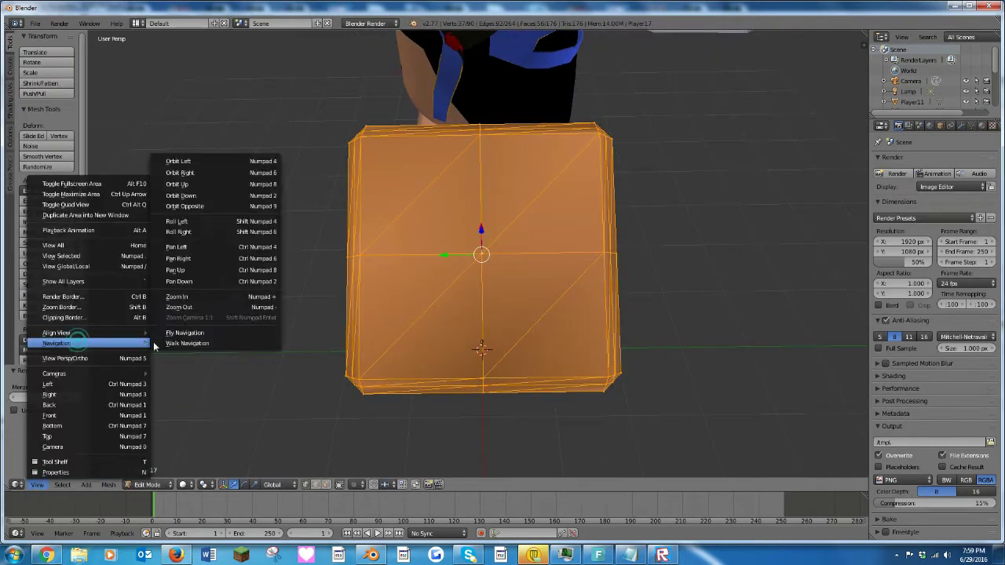
{"action": "left_click", "coordinate": [188, 342]}
{"action": "key", "text": "a"}
{"action": "key", "text": "s"}
{"action": "left_click", "coordinate": [479, 254]}
{"action": "left_click_drag", "start_coordinate": [569, 164], "coordinate": [549, 166]}
{"action": "left_click_drag", "start_coordinate": [583, 129], "coordinate": [583, 114]}
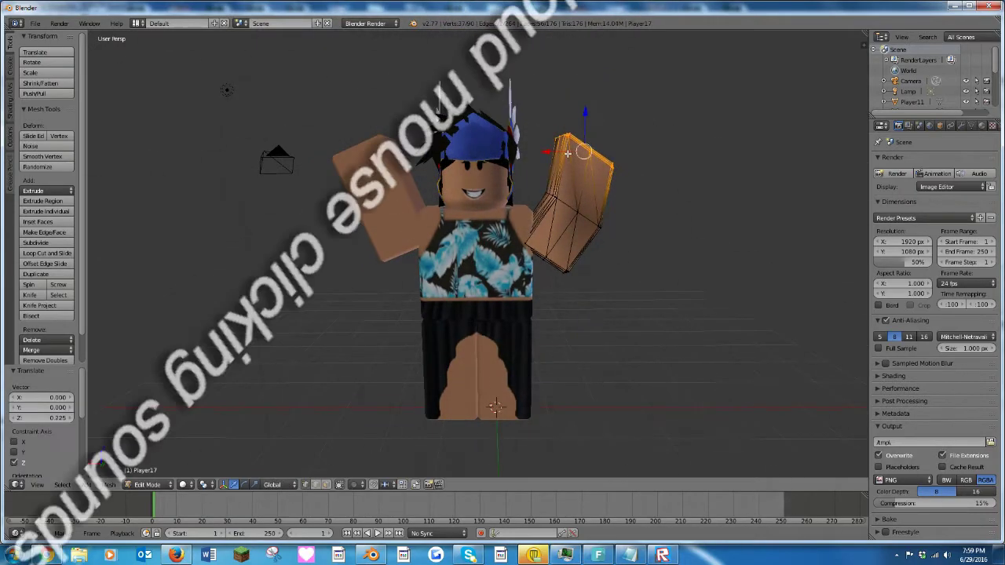
{"action": "left_click", "coordinate": [172, 482]}
{"action": "left_click", "coordinate": [157, 471]}
{"action": "key", "text": "a"}
Subdivide the mesh of the avatar's right arm in Edit Mode and remove its doubles.
{"action": "right_click", "coordinate": [377, 196]}
{"action": "left_click", "coordinate": [152, 484]}
{"action": "left_click", "coordinate": [151, 460]}
{"action": "left_click", "coordinate": [45, 242]}
{"action": "left_click", "coordinate": [45, 361]}
Bend the avatar's right arm by shifting the vertices of its upper half inward along X and slightly up.
{"action": "left_click", "coordinate": [37, 484]}
{"action": "mouse_move", "coordinate": [63, 343]}
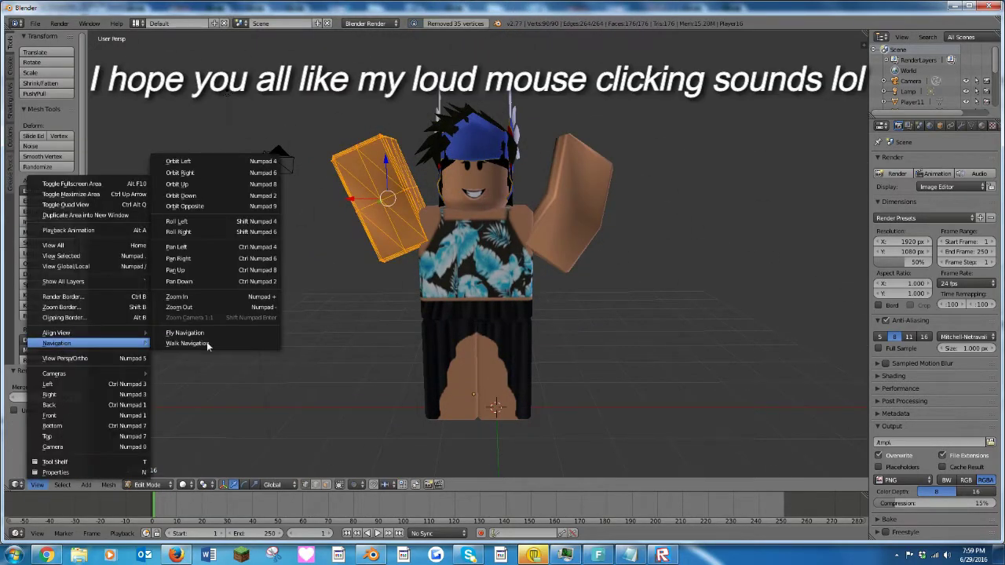
{"action": "left_click", "coordinate": [188, 343]}
{"action": "key", "text": "w"}
{"action": "key", "text": "a"}
{"action": "key", "text": "s"}
{"action": "key", "text": "w"}
{"action": "left_click", "coordinate": [479, 253]}
{"action": "key", "text": "a"}
{"action": "mouse_move", "coordinate": [763, 298]}
{"action": "left_mouse_down", "text": "ctrl"}
{"action": "mouse_move", "coordinate": [247, 363]}
{"action": "mouse_move", "coordinate": [785, 55]}
{"action": "left_mouse_up", "text": "ctrl"}
{"action": "left_click", "coordinate": [37, 485]}
{"action": "left_click", "coordinate": [188, 343]}
{"action": "key", "text": "a"}
{"action": "key", "text": "s"}
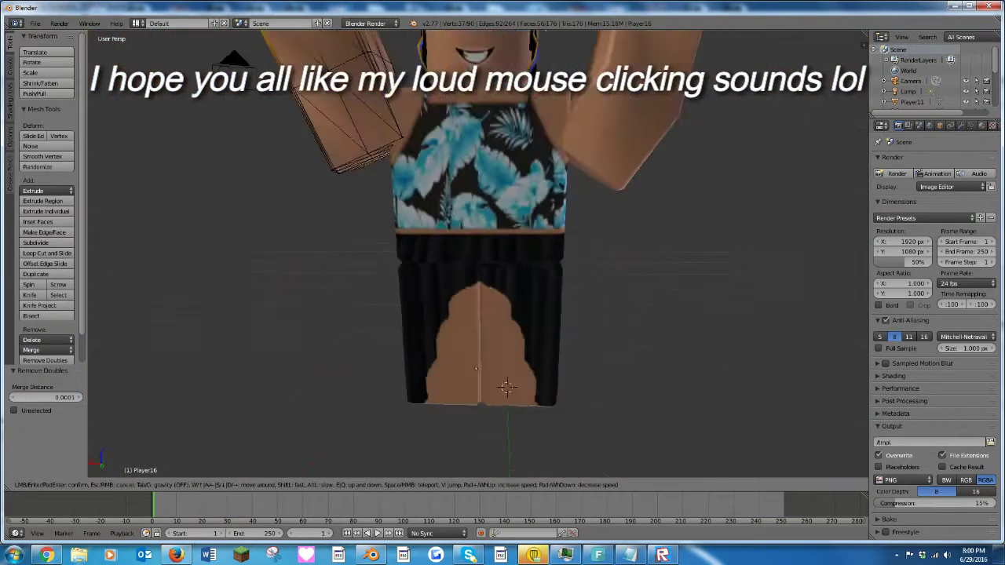
{"action": "left_click", "coordinate": [478, 253]}
{"action": "left_click_drag", "start_coordinate": [337, 169], "coordinate": [362, 170]}
{"action": "left_click_drag", "start_coordinate": [396, 148], "coordinate": [397, 138]}
{"action": "left_click", "coordinate": [153, 484]}
{"action": "left_click", "coordinate": [153, 472]}
Nudge the whole right arm slightly along X and down along Z at the shoulder.
{"action": "left_click_drag", "start_coordinate": [446, 410], "coordinate": [443, 411]}
{"action": "left_click_drag", "start_coordinate": [473, 379], "coordinate": [471, 384]}
{"action": "key", "text": "a"}
Tilt the avatar's head together with its hair and accessories, and reposition them on the neck, ending 0.033 up along Z.
{"action": "right_click", "coordinate": [436, 158]}
{"action": "right_click", "coordinate": [494, 198], "text": "shift"}
{"action": "key", "text": "a"}
{"action": "left_click", "coordinate": [266, 486]}
{"action": "left_click_drag", "start_coordinate": [514, 402], "coordinate": [507, 394]}
{"action": "left_click", "coordinate": [255, 484]}
{"action": "left_click_drag", "start_coordinate": [461, 423], "coordinate": [509, 389]}
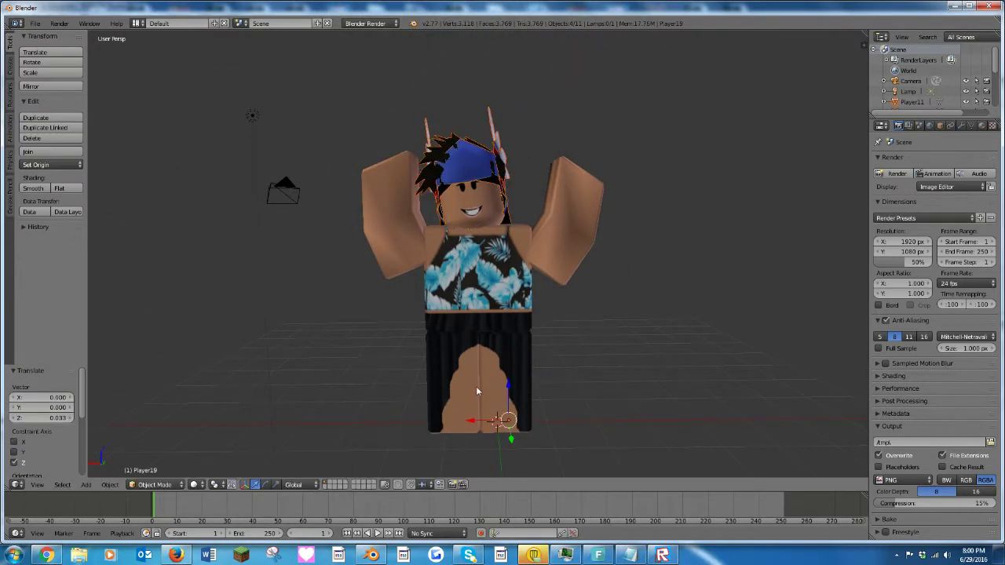
{"action": "key", "text": "a"}
Select the avatar's left arm and toggle Ray Tracing in the render shading settings.
{"action": "right_click", "coordinate": [569, 216]}
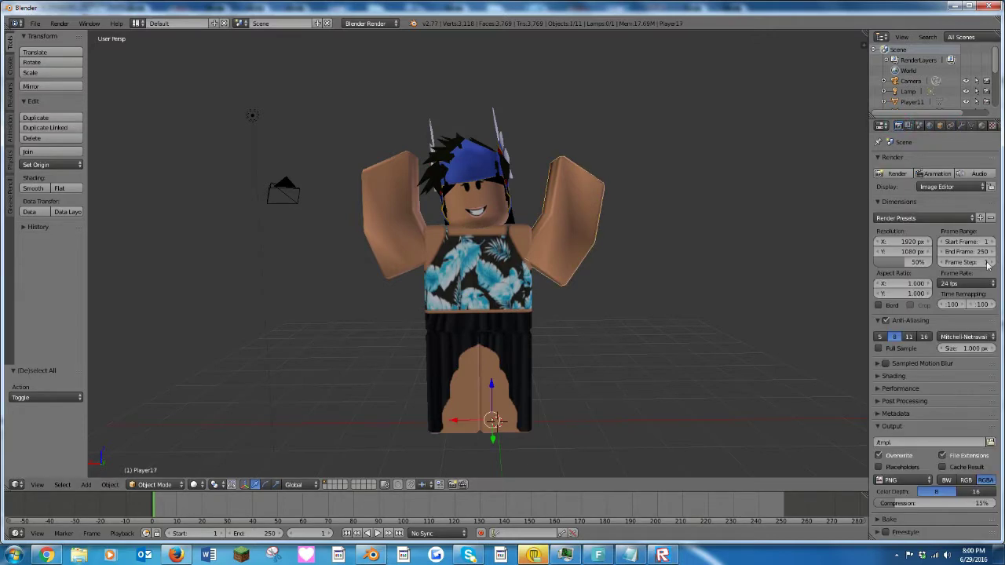
{"action": "left_click", "coordinate": [878, 376]}
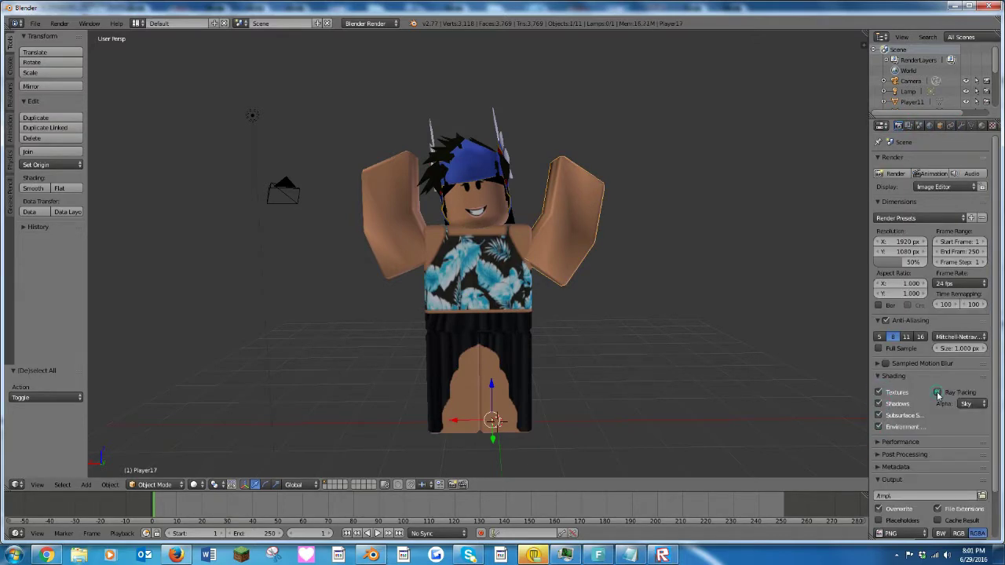
{"action": "left_click", "coordinate": [937, 392]}
{"action": "left_click", "coordinate": [880, 377]}
Preview the character in Material and Rendered viewport shading and return to Solid.
{"action": "left_click", "coordinate": [196, 485]}
{"action": "left_click", "coordinate": [212, 426]}
{"action": "left_click", "coordinate": [196, 485]}
{"action": "left_click", "coordinate": [213, 417]}
{"action": "left_click", "coordinate": [197, 485]}
{"action": "left_click", "coordinate": [214, 449]}
{"action": "left_click", "coordinate": [196, 484]}
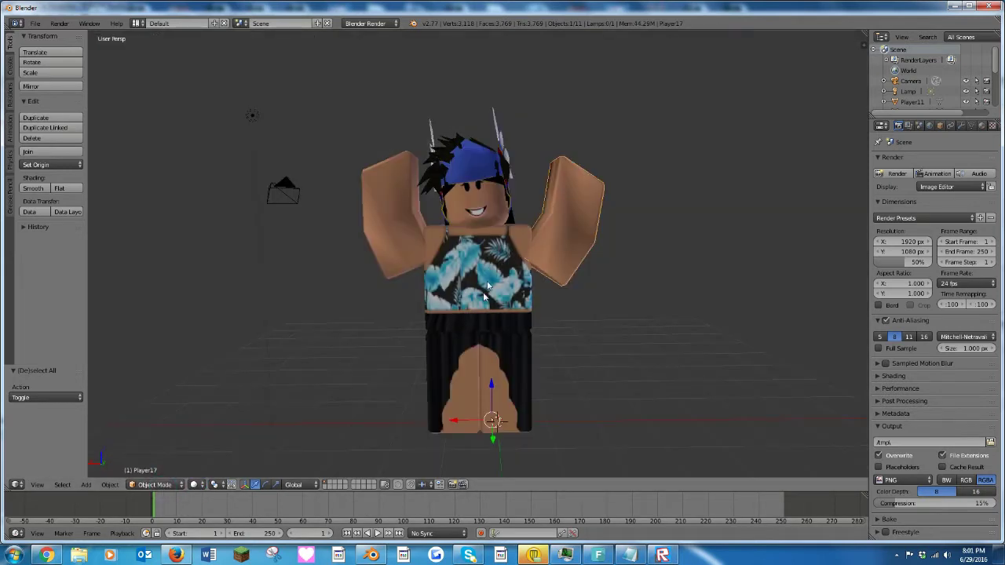
Try flat shading on the left arm, set it back to smooth and switch the viewport to Material shading.
{"action": "left_click", "coordinate": [38, 190]}
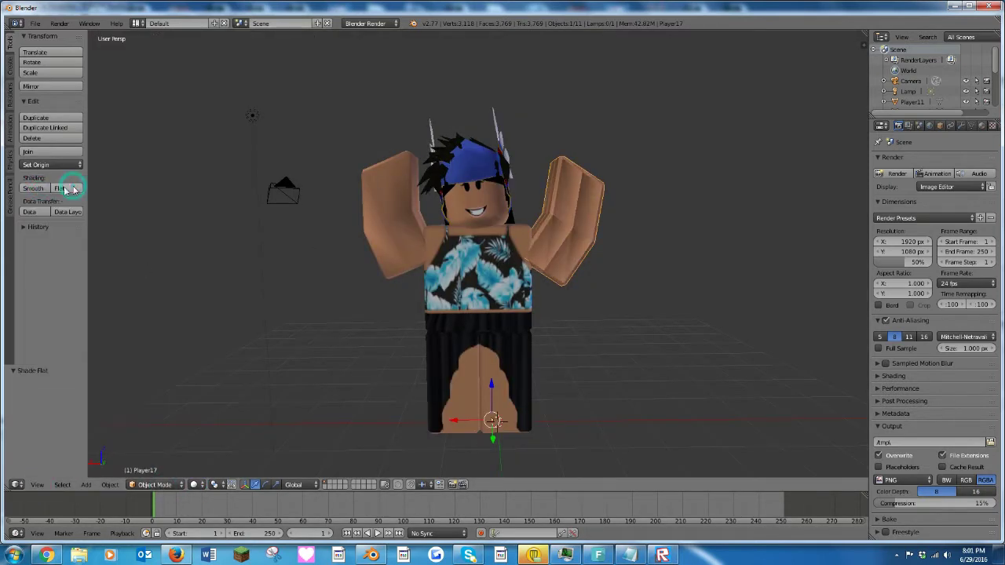
{"action": "left_click", "coordinate": [33, 189]}
{"action": "left_click", "coordinate": [193, 484]}
{"action": "left_click", "coordinate": [211, 427]}
Move the lamp down and sideways so that it sits at the avatar's chest.
{"action": "right_click", "coordinate": [252, 116]}
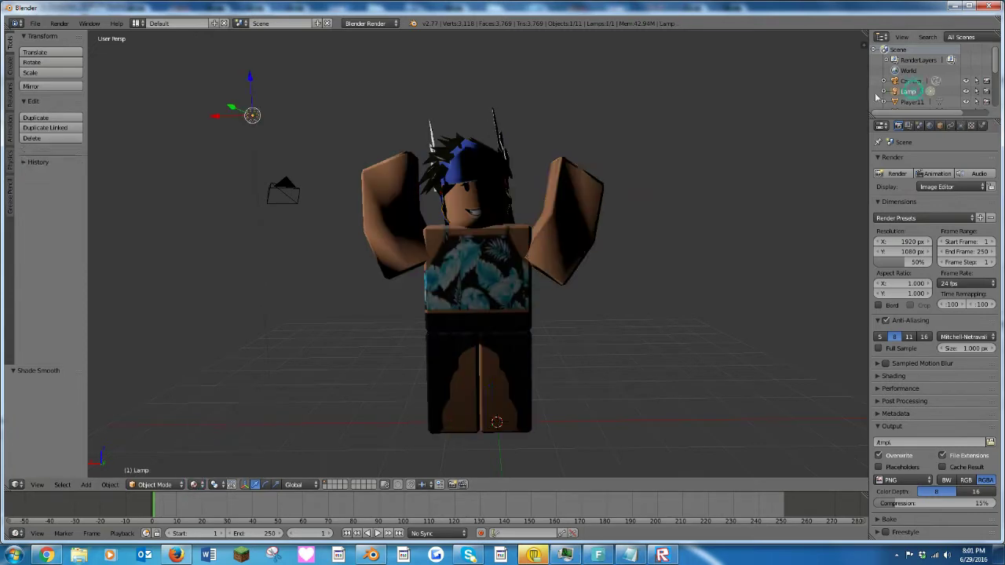
{"action": "left_click_drag", "start_coordinate": [252, 82], "coordinate": [259, 210]}
{"action": "mouse_move", "coordinate": [225, 251]}
{"action": "left_mouse_down"}
{"action": "mouse_move", "coordinate": [449, 245]}
{"action": "mouse_move", "coordinate": [368, 186]}
{"action": "mouse_move", "coordinate": [528, 228]}
{"action": "left_mouse_up"}
Make the lamp a Hemi lamp with Specular off and rotate it 332.521° about Z.
{"action": "left_click", "coordinate": [961, 125]}
{"action": "left_click", "coordinate": [958, 276]}
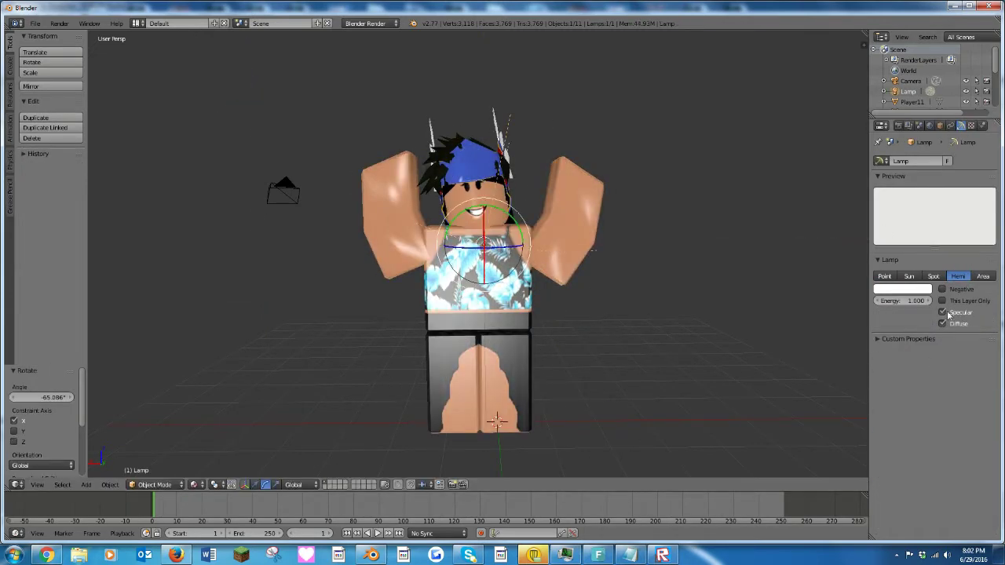
{"action": "left_click", "coordinate": [971, 310]}
{"action": "key", "text": "r"}
{"action": "key", "text": "z"}
{"action": "left_click", "coordinate": [469, 249]}
Set the render alpha to Transparent and align the camera to the current view.
{"action": "left_click", "coordinate": [898, 126]}
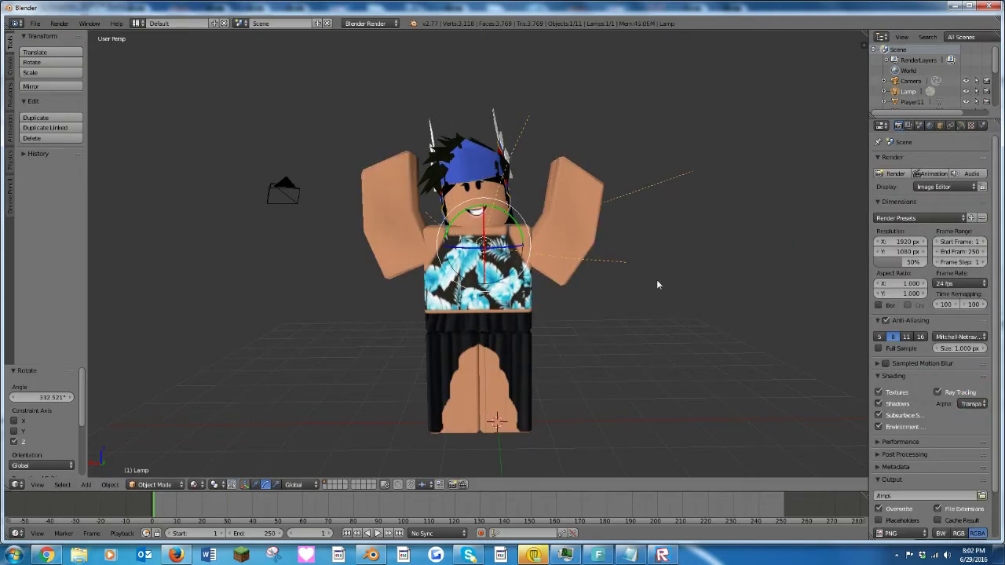
{"action": "key", "text": "ctrl+alt+KP_0"}
{"action": "left_click", "coordinate": [960, 125]}
{"action": "left_click", "coordinate": [899, 126]}
Set the render resolution to 2200 × 2200 px and render the image.
{"action": "left_click", "coordinate": [895, 241]}
{"action": "type", "text": "2200"}
{"action": "key", "text": "Return"}
{"action": "left_click", "coordinate": [903, 252]}
{"action": "type", "text": "2200"}
{"action": "key", "text": "Return"}
{"action": "left_click", "coordinate": [895, 173]}
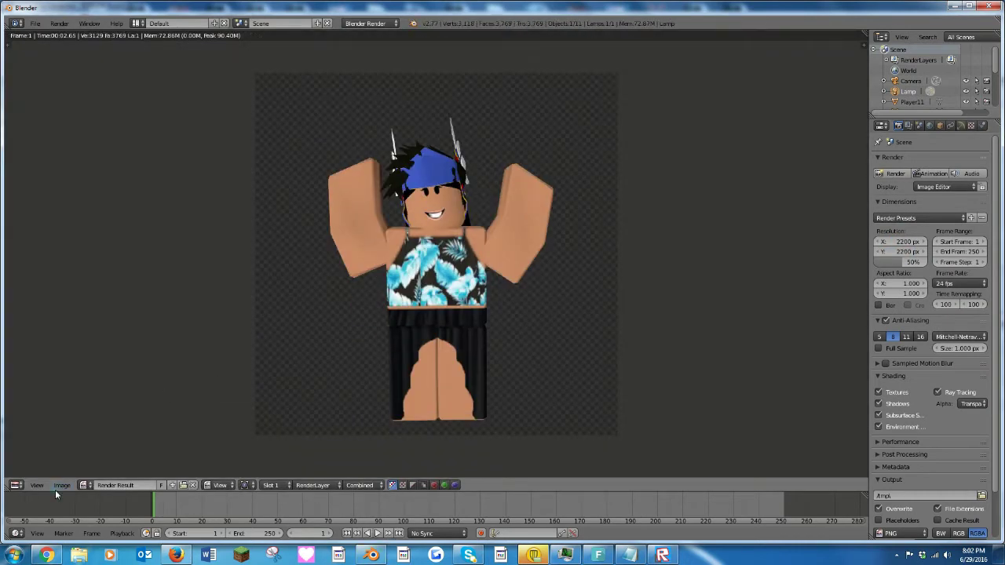
Save the rendered avatar as an image file.
{"action": "left_click", "coordinate": [61, 485]}
{"action": "left_click", "coordinate": [110, 396]}
{"action": "double_click", "coordinate": [530, 108]}
{"action": "key", "text": "Return"}
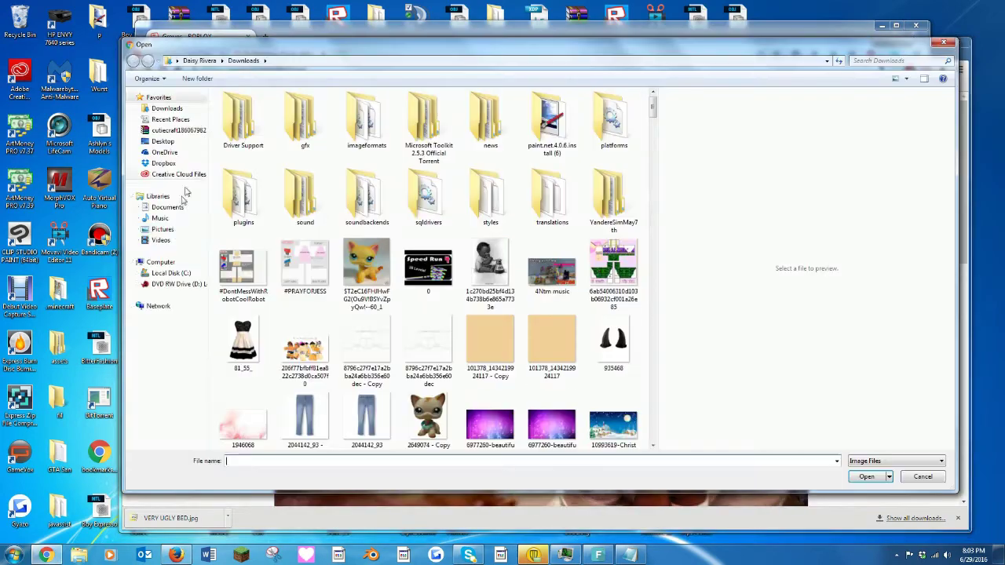
Open the saved render in PicMonkey and apply the Orton effect with 50% bloom, 100% brightness and 30% fade.
{"action": "scroll", "coordinate": [655, 168], "scroll_direction": "down", "scroll_amount": 10}
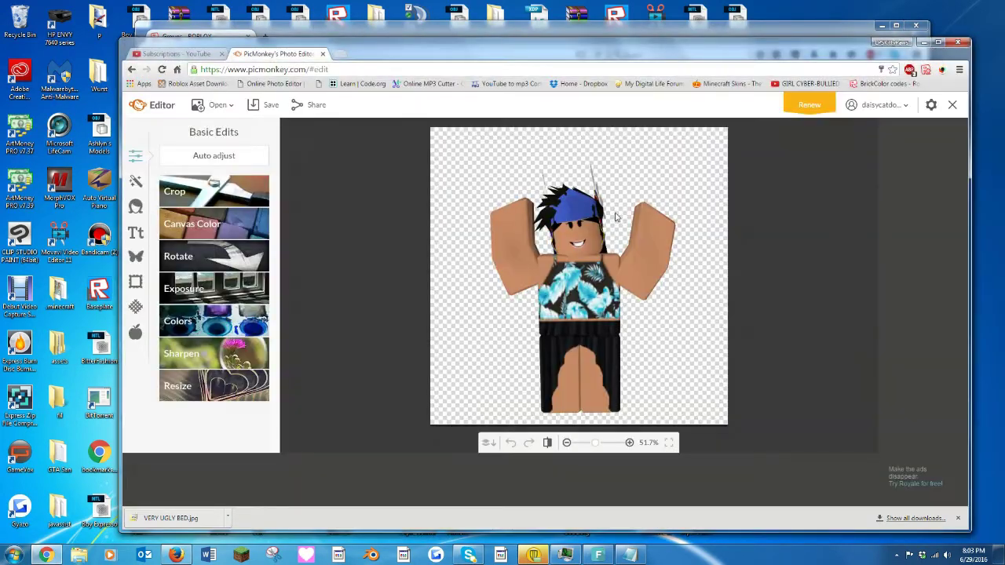
{"action": "left_click", "coordinate": [135, 180]}
{"action": "left_click", "coordinate": [205, 208]}
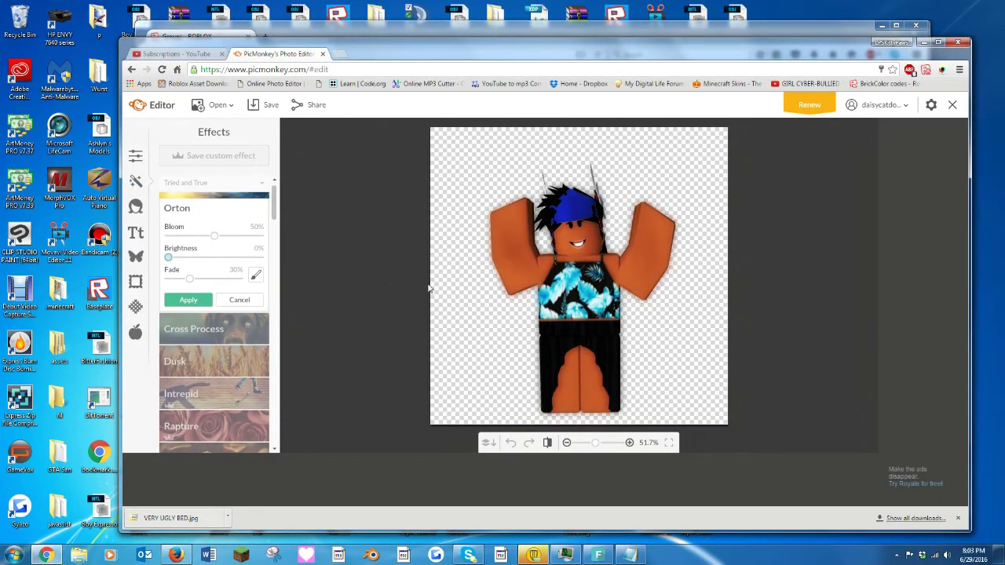
{"action": "left_click_drag", "start_coordinate": [213, 235], "coordinate": [145, 248]}
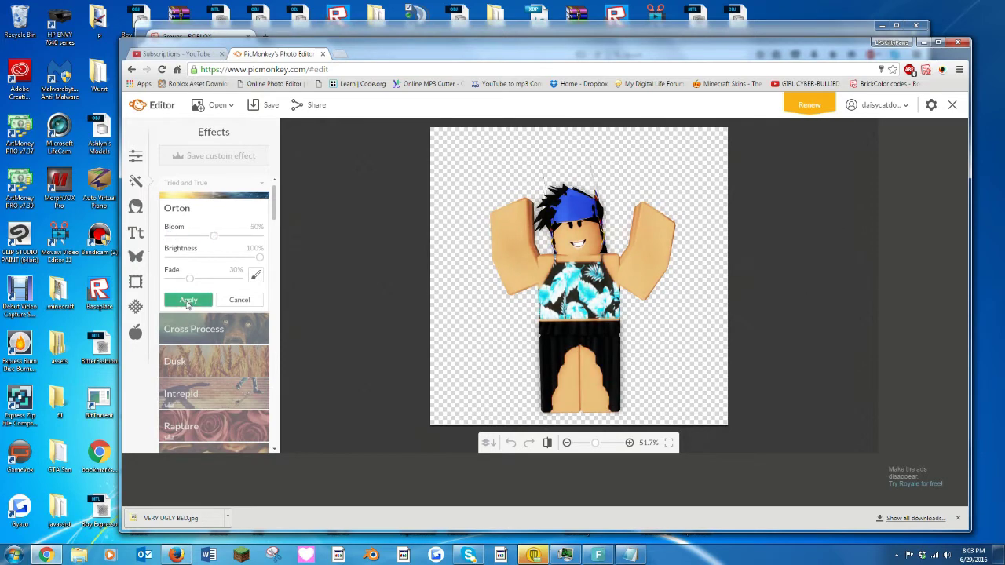
{"action": "left_click", "coordinate": [187, 300]}
Try covering the avatar's arms with dark hair using the Whisker Grow touch-up.
{"action": "left_click", "coordinate": [135, 206]}
{"action": "left_click", "coordinate": [193, 369]}
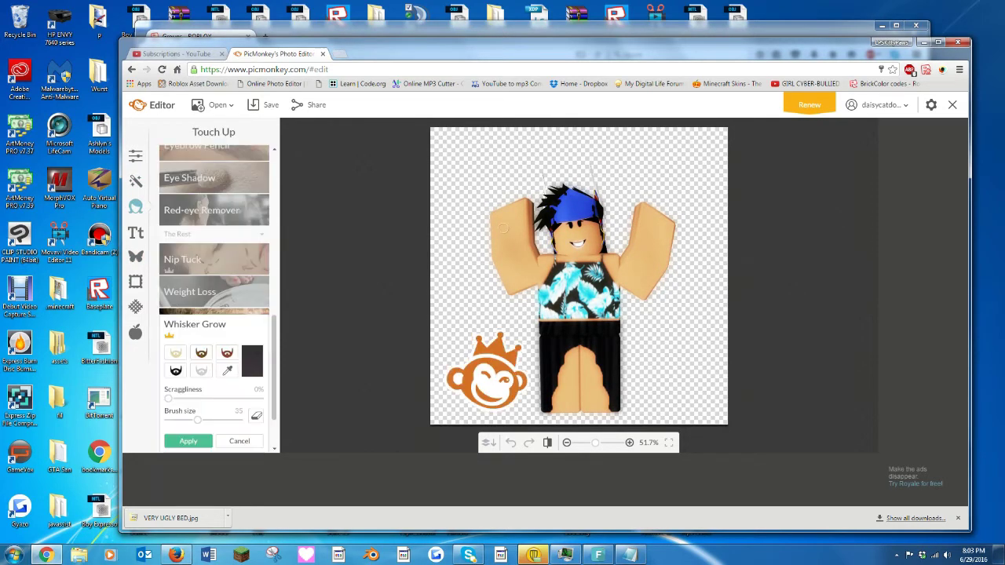
{"action": "left_click_drag", "start_coordinate": [508, 264], "coordinate": [514, 284]}
Add the line "YES I ADDED THE HAIRS LOL OMG EWWW LOL" to the note in Notepad.
{"action": "left_click", "coordinate": [630, 556]}
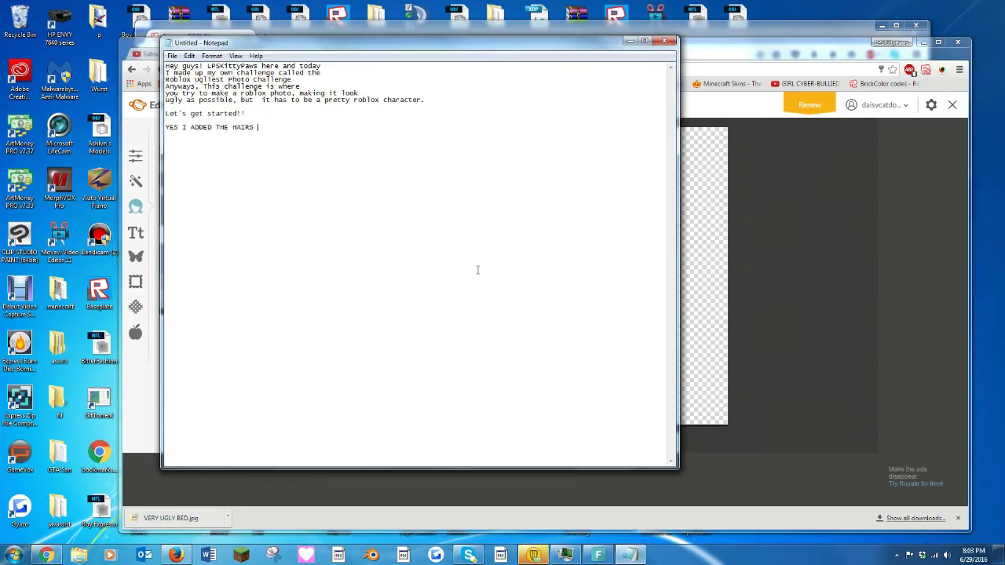
{"action": "key", "text": "alt+Tab"}
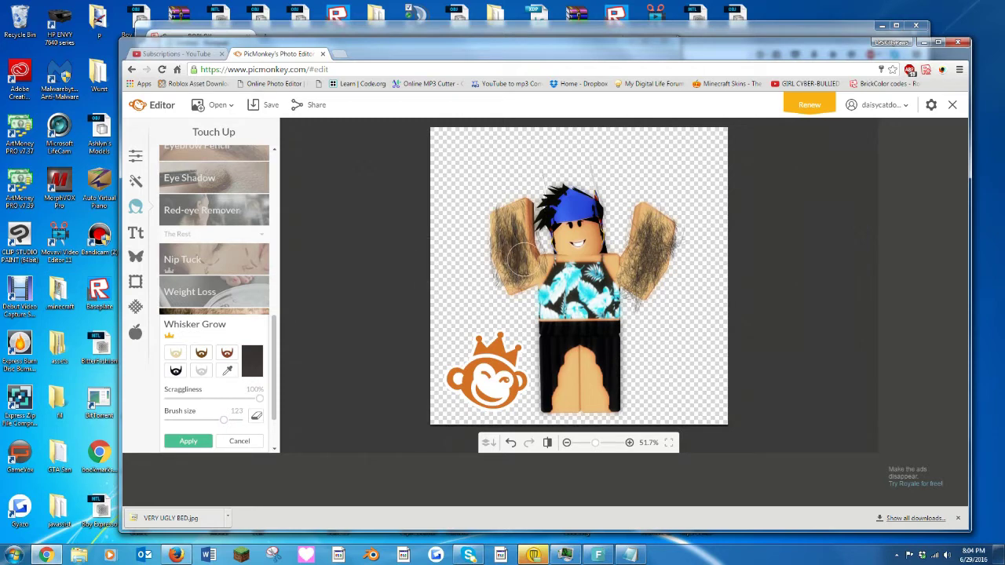
{"action": "left_click", "coordinate": [628, 555]}
{"action": "type", "text": "OMG EWWW LOL"}
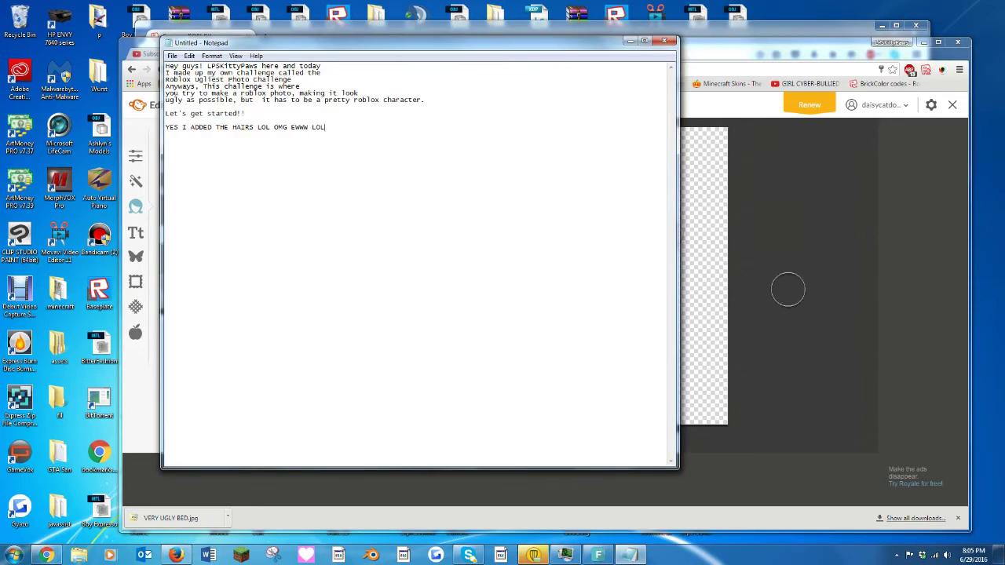
Try to extend the Whisker Grow hair over the avatar's legs and shoulders at 100% scraggliness and apply it.
{"action": "left_click", "coordinate": [788, 291]}
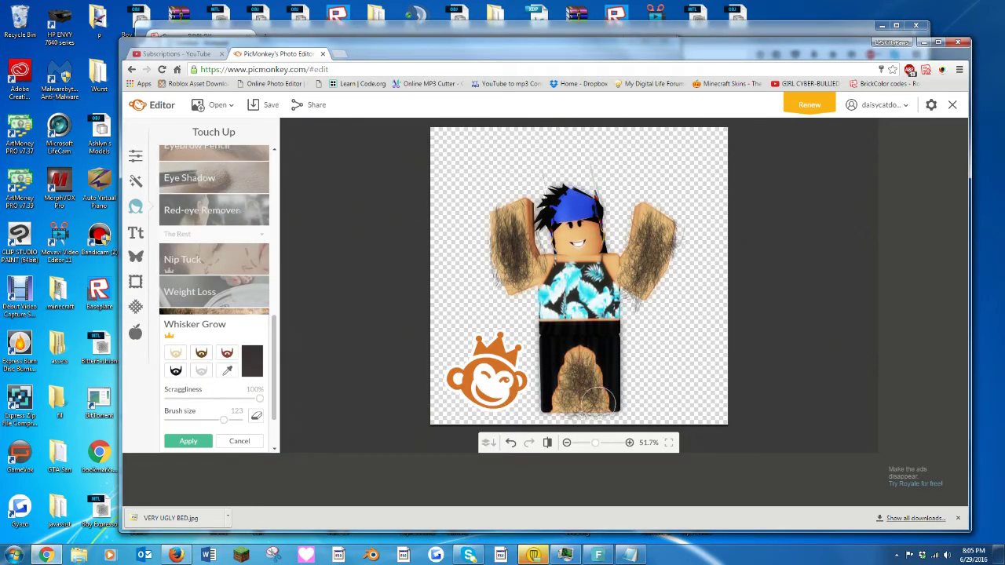
{"action": "left_click", "coordinate": [515, 444]}
{"action": "left_click", "coordinate": [529, 443]}
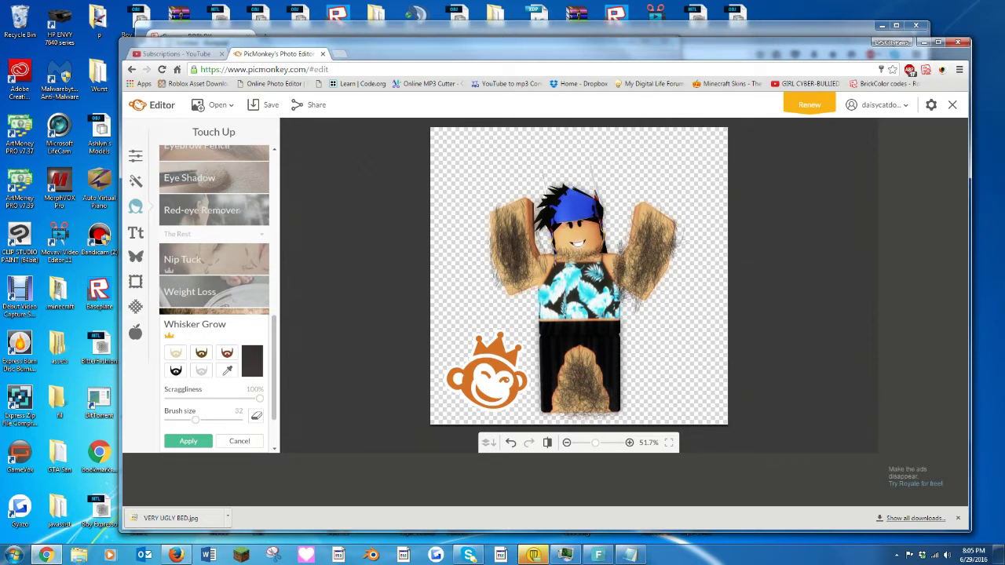
{"action": "left_click", "coordinate": [188, 441]}
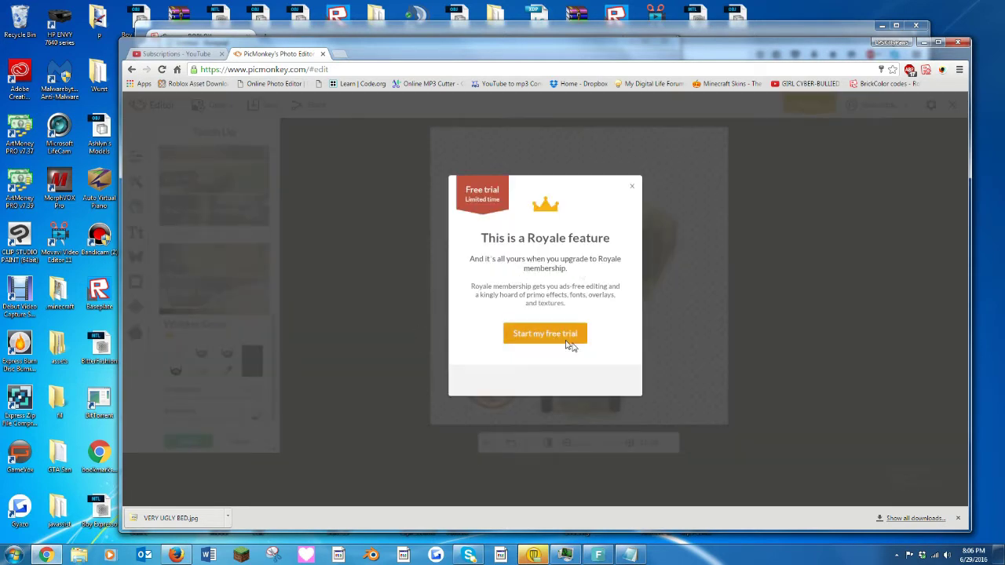
{"action": "left_click", "coordinate": [632, 187]}
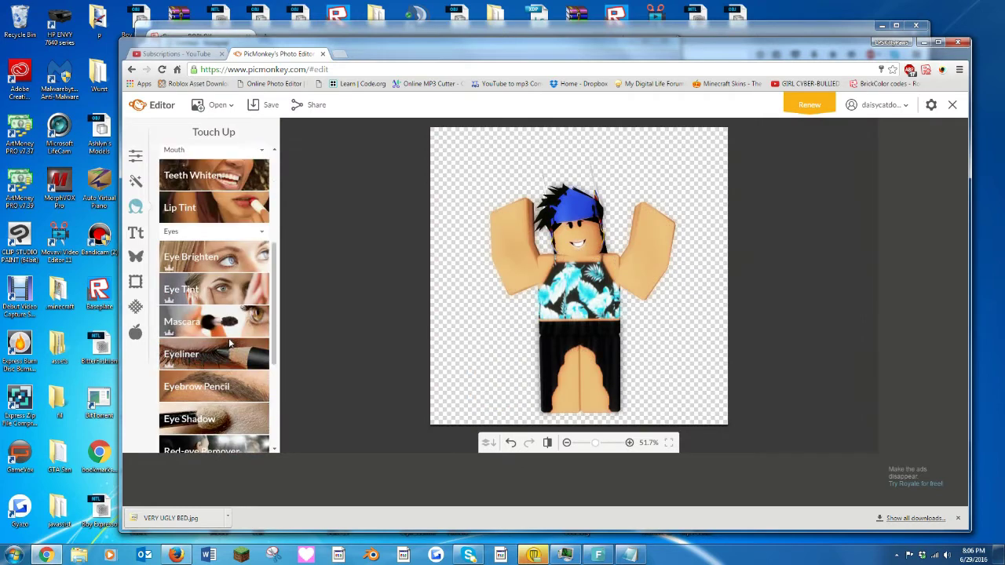
Paint pink makeup strokes across the avatar's face, arms, top and legs with a touch-up brush.
{"action": "left_click_drag", "start_coordinate": [554, 297], "coordinate": [585, 354]}
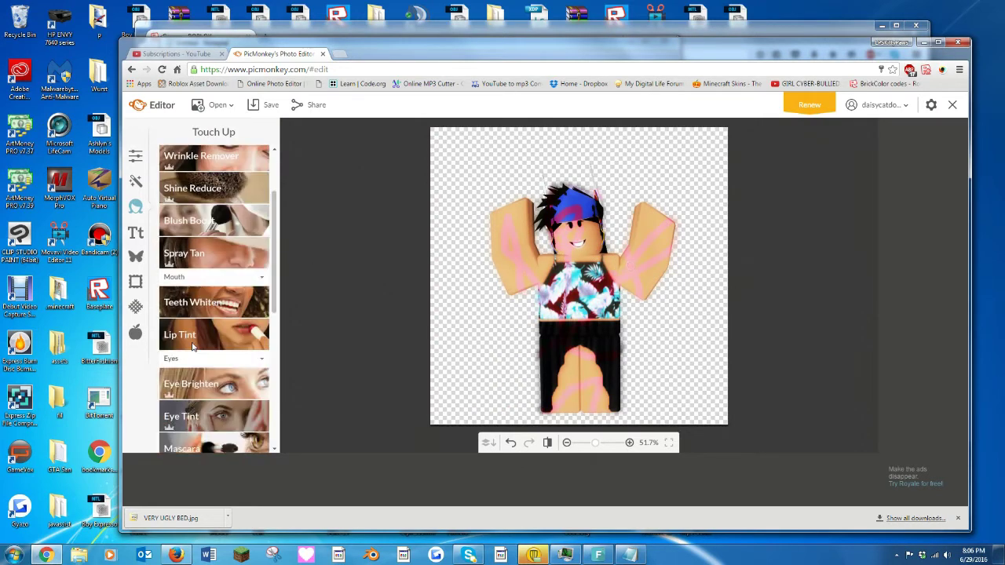
Apply the Orton effect twice to the avatar picture with 50% bloom, 50% brightness and 30% fade.
{"action": "left_click", "coordinate": [135, 256]}
{"action": "left_click", "coordinate": [135, 181]}
{"action": "scroll", "coordinate": [196, 240], "scroll_direction": "down", "scroll_amount": 1}
{"action": "scroll", "coordinate": [196, 240], "scroll_direction": "up", "scroll_amount": 1}
{"action": "left_click", "coordinate": [193, 209]}
{"action": "left_click", "coordinate": [187, 299]}
{"action": "left_click", "coordinate": [188, 208]}
{"action": "left_click", "coordinate": [184, 299]}
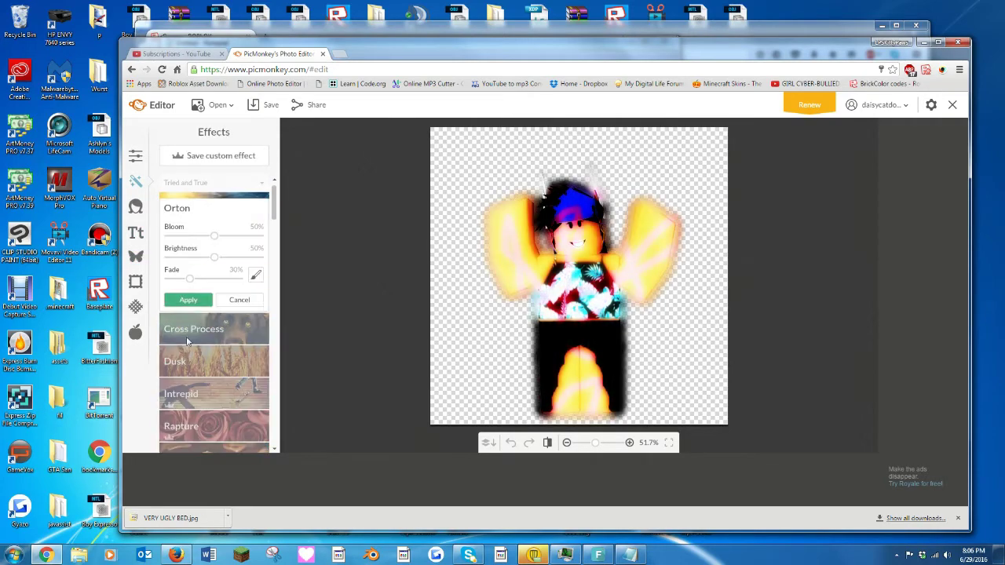
Paint pink blush over the avatar with Blush Boost at brush size 110 and 50% fade, and apply it.
{"action": "left_click", "coordinate": [135, 206]}
{"action": "left_click", "coordinate": [246, 320]}
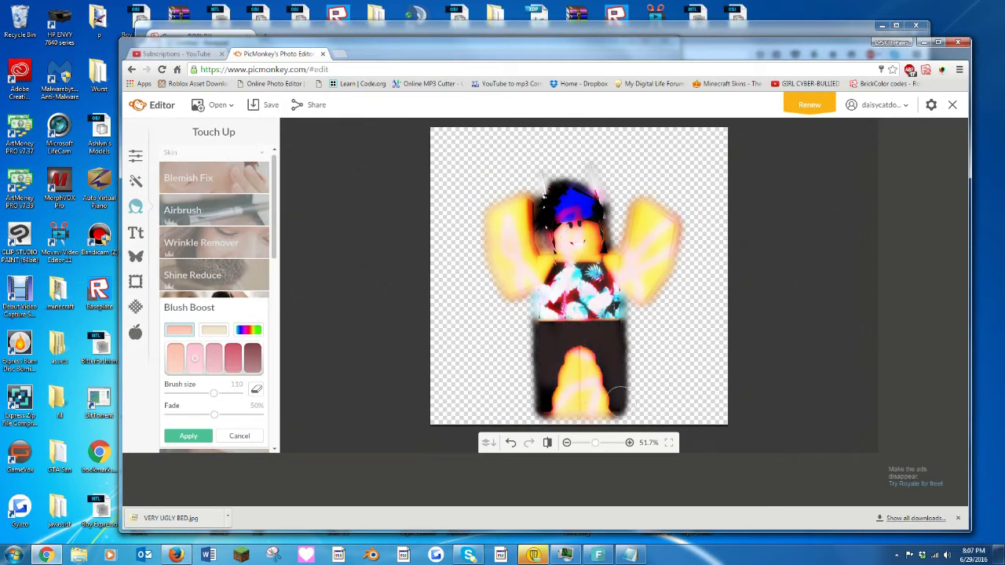
{"action": "left_click", "coordinate": [203, 431]}
Bleach the avatar's arms and face with the Teeth Whiten touch-up at 0% fade.
{"action": "left_click", "coordinate": [213, 386]}
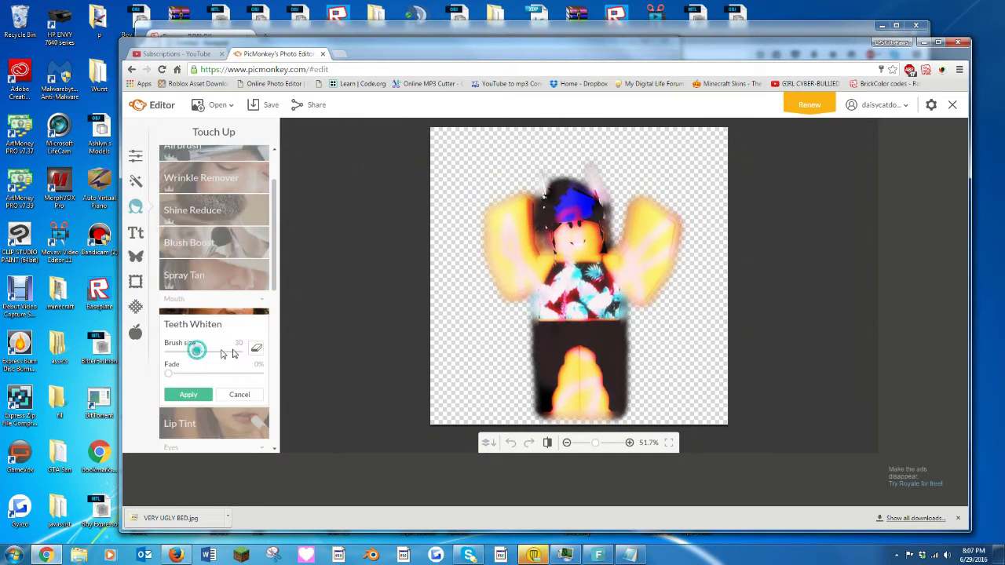
{"action": "left_click", "coordinate": [240, 394]}
{"action": "left_click", "coordinate": [212, 338]}
{"action": "left_click", "coordinate": [238, 436]}
{"action": "scroll", "coordinate": [229, 390], "scroll_direction": "down", "scroll_amount": 1}
{"action": "left_click", "coordinate": [227, 404]}
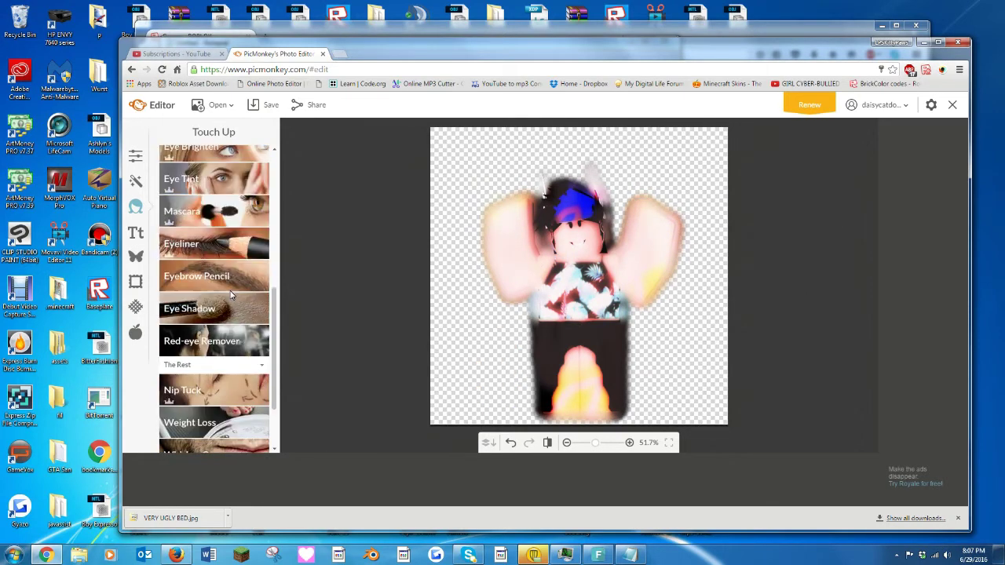
Drain the red from the avatar using the Red-eye Remover with an enlarged brush, and apply it.
{"action": "left_click_drag", "start_coordinate": [205, 345], "coordinate": [250, 337]}
{"action": "mouse_move", "coordinate": [562, 240]}
{"action": "left_mouse_down"}
{"action": "mouse_move", "coordinate": [619, 284]}
{"action": "mouse_move", "coordinate": [571, 375]}
{"action": "left_mouse_up"}
{"action": "left_click", "coordinate": [189, 388]}
Try to distort the avatar's face and torso with the Nip Tuck touch-up.
{"action": "scroll", "coordinate": [205, 337], "scroll_direction": "down", "scroll_amount": 1}
{"action": "left_click", "coordinate": [206, 305]}
{"action": "mouse_move", "coordinate": [573, 220]}
{"action": "left_mouse_down"}
{"action": "mouse_move", "coordinate": [605, 259]}
{"action": "mouse_move", "coordinate": [565, 330]}
{"action": "mouse_move", "coordinate": [609, 251]}
{"action": "mouse_move", "coordinate": [573, 275]}
{"action": "left_mouse_up"}
{"action": "left_click", "coordinate": [199, 405]}
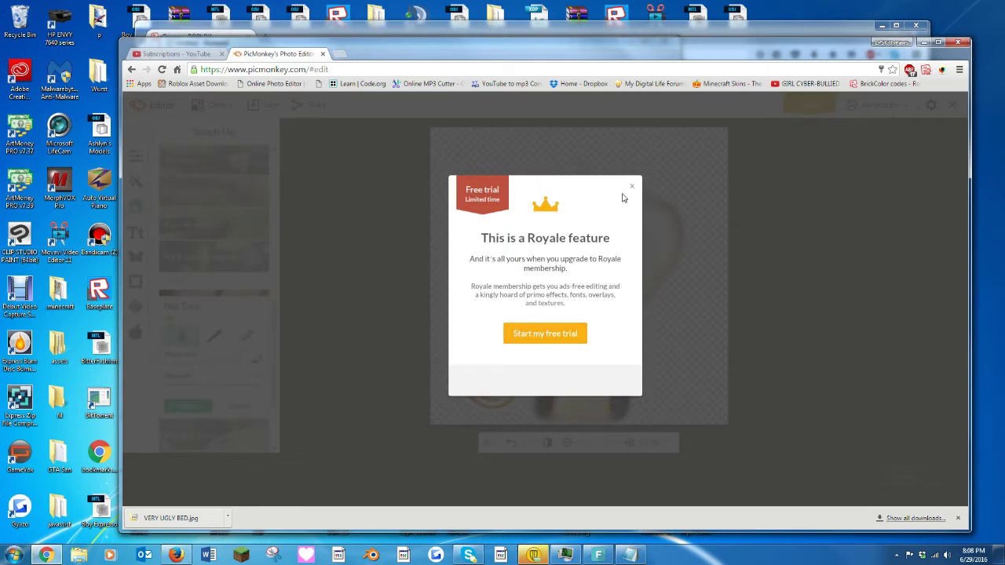
{"action": "left_click", "coordinate": [632, 186]}
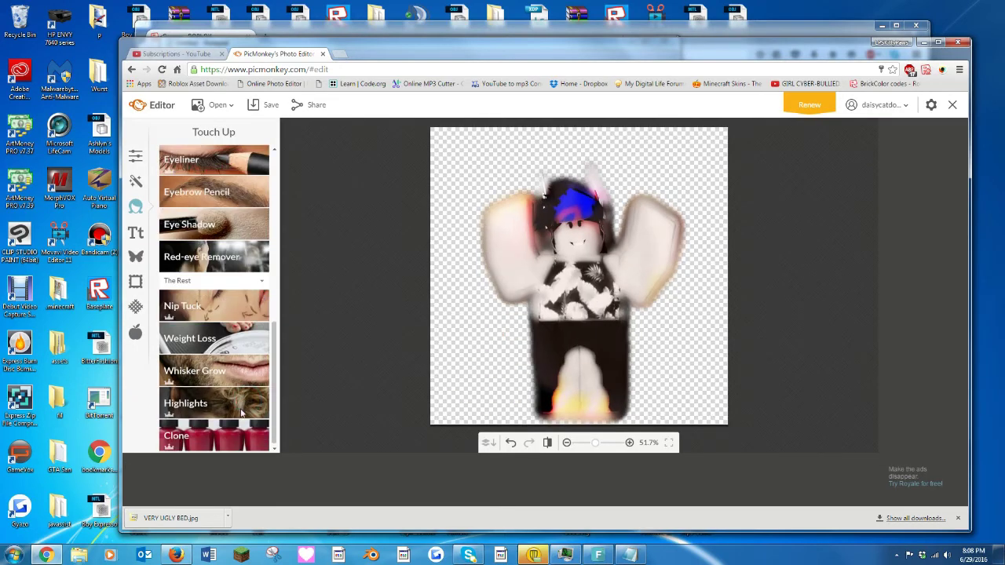
Apply the Boost effect to the avatar picture at a moderate strength.
{"action": "left_click", "coordinate": [629, 555]}
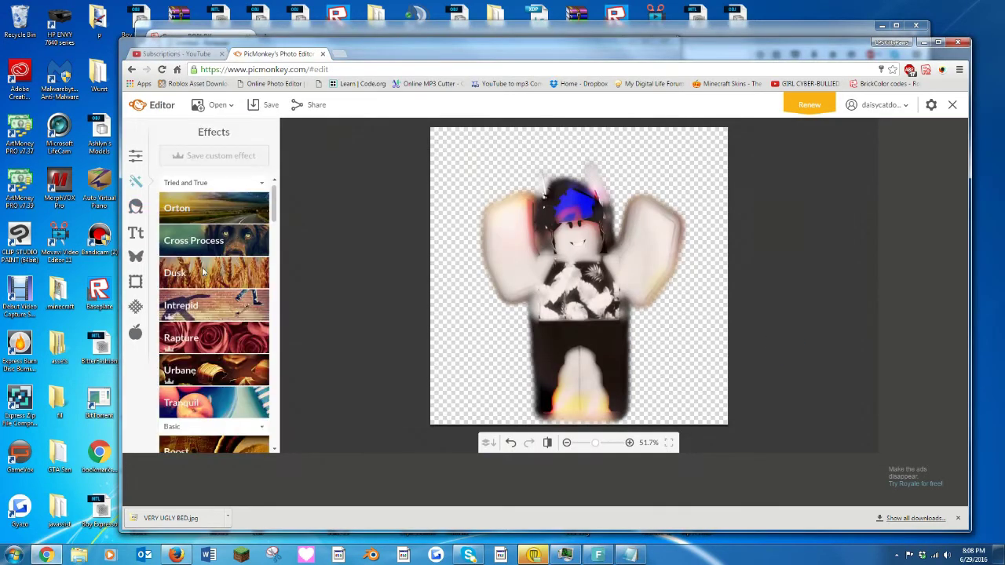
{"action": "left_click", "coordinate": [223, 403]}
{"action": "left_click", "coordinate": [199, 441]}
{"action": "left_click", "coordinate": [213, 440]}
{"action": "left_click_drag", "start_coordinate": [201, 404], "coordinate": [353, 375]}
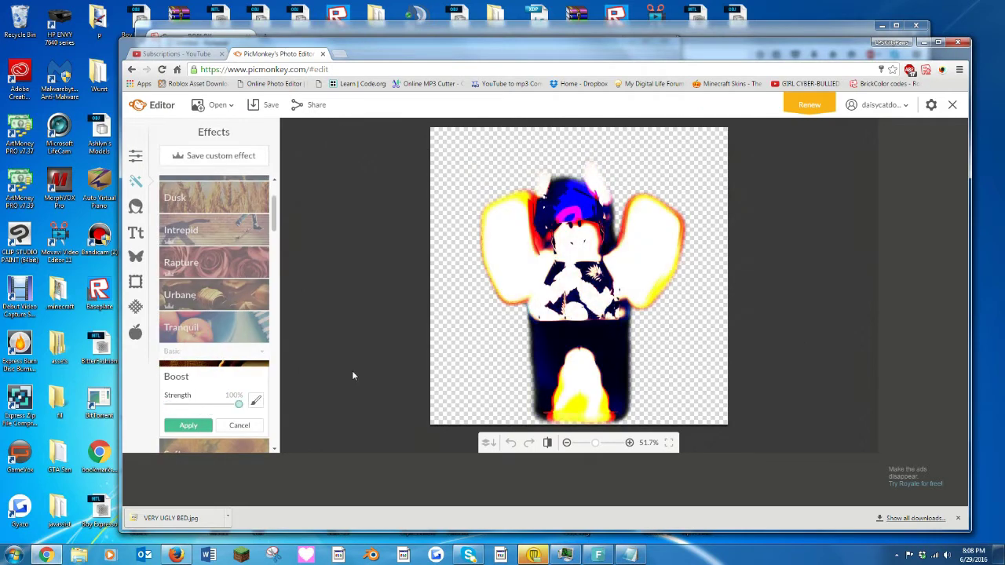
{"action": "left_click_drag", "start_coordinate": [234, 405], "coordinate": [197, 405]}
{"action": "left_click", "coordinate": [190, 424]}
{"action": "scroll", "coordinate": [214, 345], "scroll_direction": "down", "scroll_amount": 3}
{"action": "left_click", "coordinate": [220, 281]}
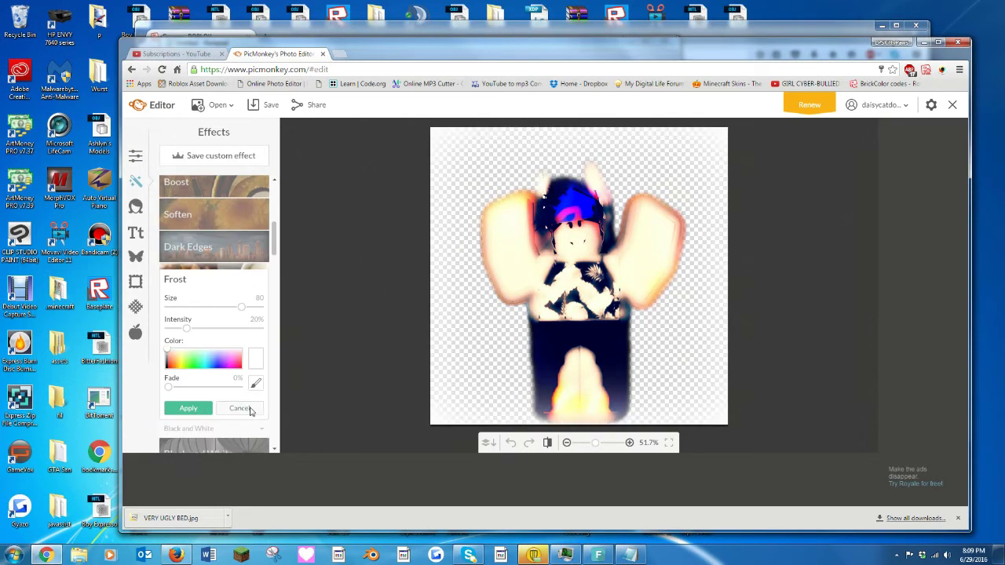
{"action": "left_click", "coordinate": [247, 410]}
{"action": "scroll", "coordinate": [223, 299], "scroll_direction": "down", "scroll_amount": 3}
Paint the palest Eye Shadow colour over the avatar at brush size 250 and 0% fade.
{"action": "left_click", "coordinate": [135, 205]}
{"action": "left_click", "coordinate": [196, 191]}
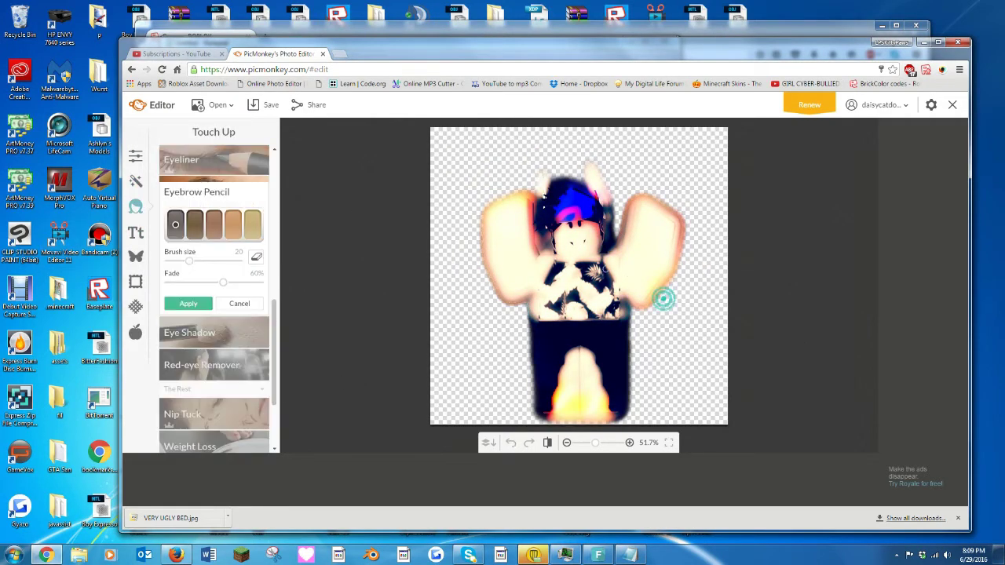
{"action": "left_click", "coordinate": [189, 332]}
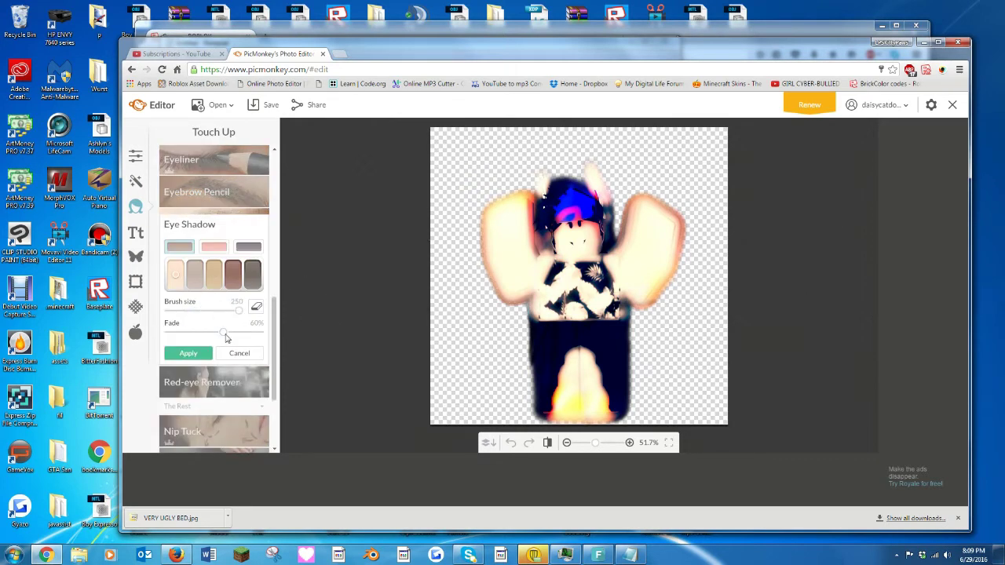
{"action": "left_click_drag", "start_coordinate": [506, 212], "coordinate": [821, 166]}
{"action": "left_click", "coordinate": [176, 274]}
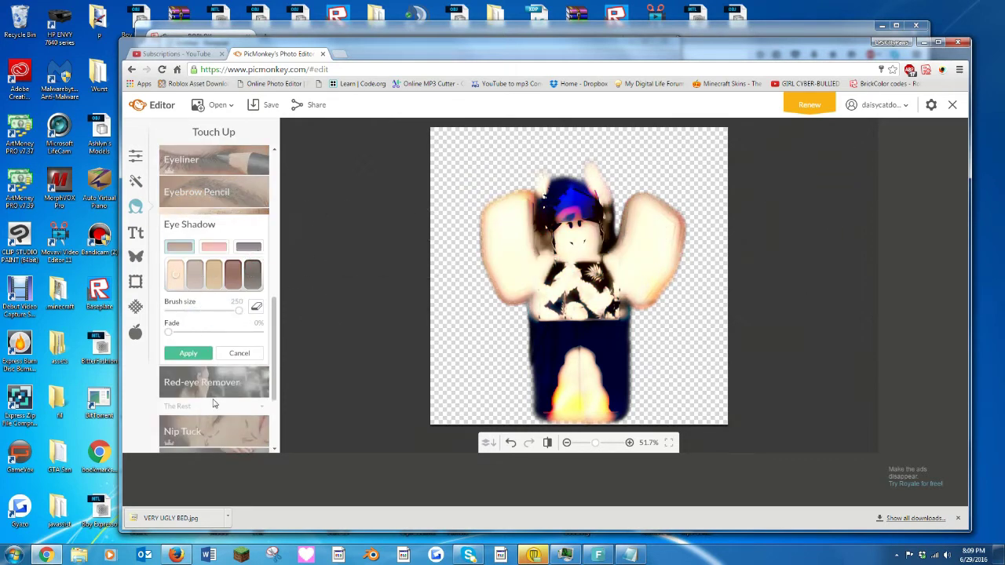
{"action": "left_click", "coordinate": [213, 383]}
Whiten the avatar's arms with the Teeth Whiten touch-up at brush size 250 and 0% fade.
{"action": "left_click", "coordinate": [206, 336]}
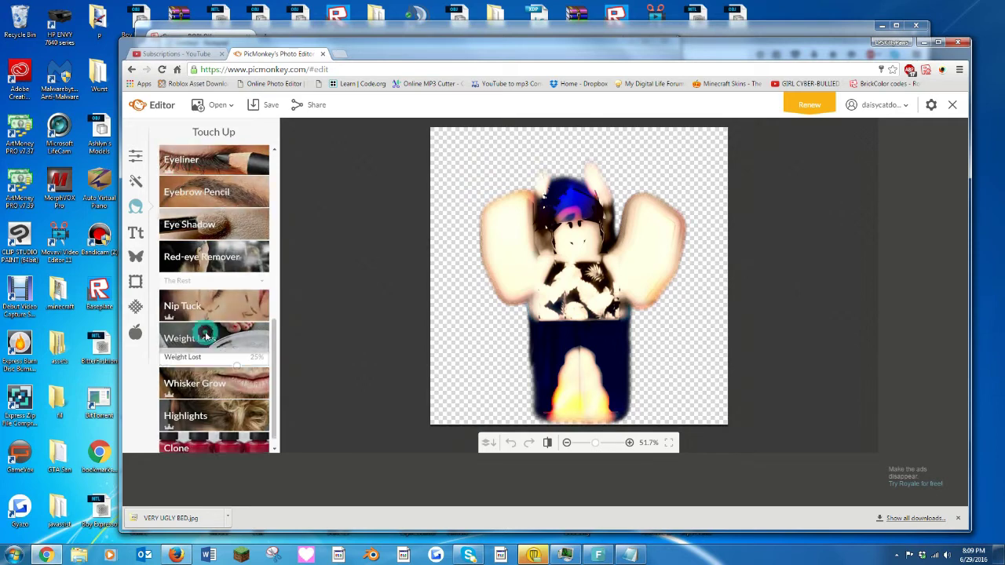
{"action": "left_click", "coordinate": [249, 386]}
{"action": "scroll", "coordinate": [223, 350], "scroll_direction": "up", "scroll_amount": 5}
{"action": "left_click", "coordinate": [200, 314]}
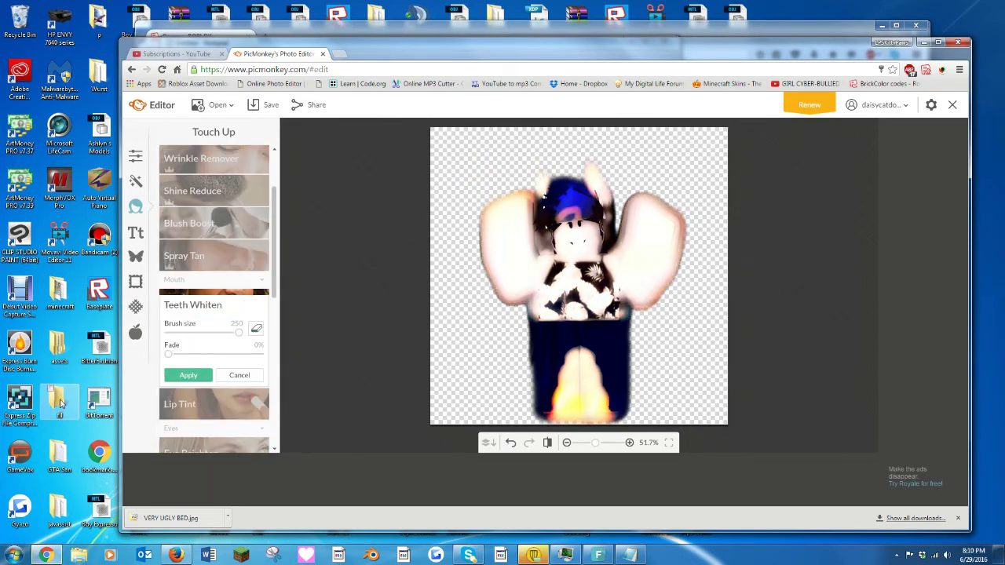
Apply the HDR effect to the avatar with radius 20, intensity about 206% and 0% fade.
{"action": "left_click", "coordinate": [136, 183]}
{"action": "scroll", "coordinate": [226, 317], "scroll_direction": "up", "scroll_amount": 7}
{"action": "scroll", "coordinate": [225, 317], "scroll_direction": "down", "scroll_amount": 11}
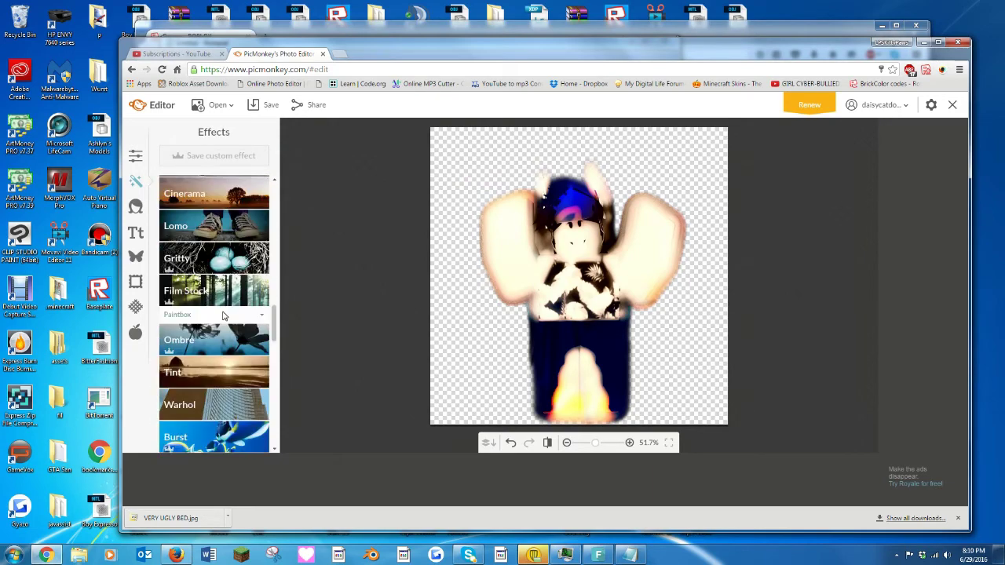
{"action": "scroll", "coordinate": [225, 316], "scroll_direction": "up", "scroll_amount": 1}
{"action": "left_click", "coordinate": [225, 264]}
{"action": "left_click", "coordinate": [248, 301]}
{"action": "left_click", "coordinate": [214, 226]}
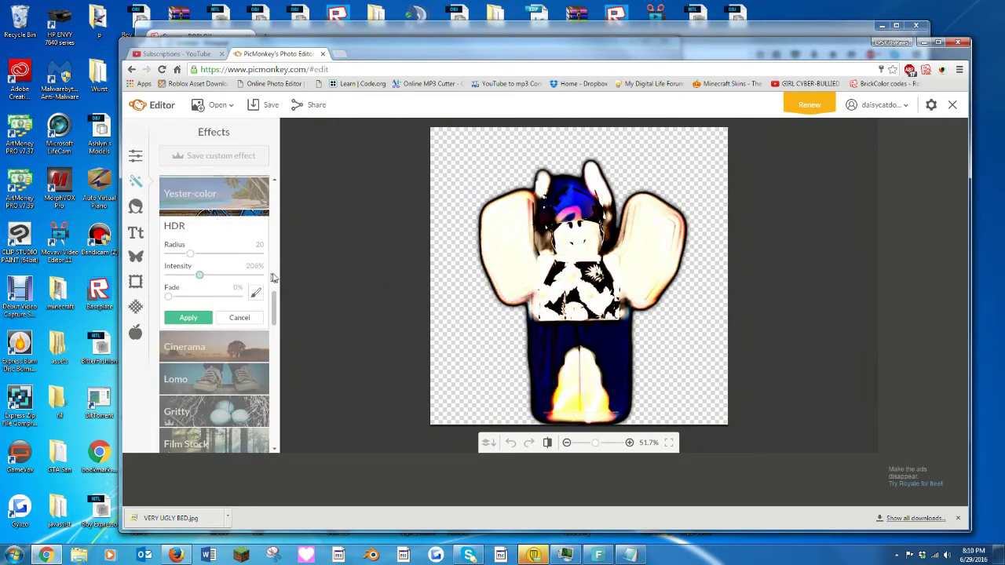
{"action": "left_click", "coordinate": [198, 324]}
Save the edited avatar picture to the computer as a 1100 × 1100 px PNG.
{"action": "left_click", "coordinate": [267, 105]}
{"action": "left_click", "coordinate": [222, 375]}
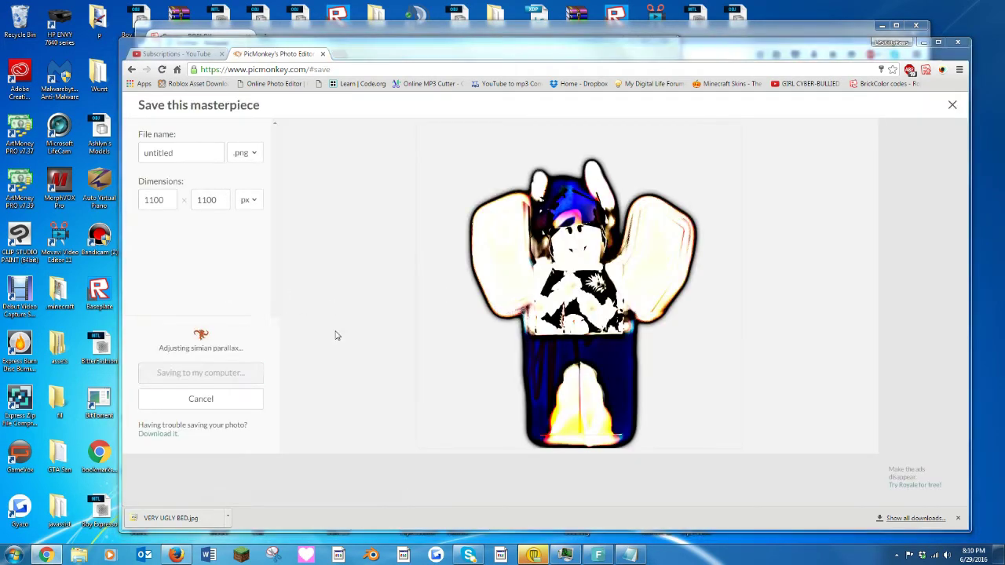
{"action": "left_click", "coordinate": [869, 476]}
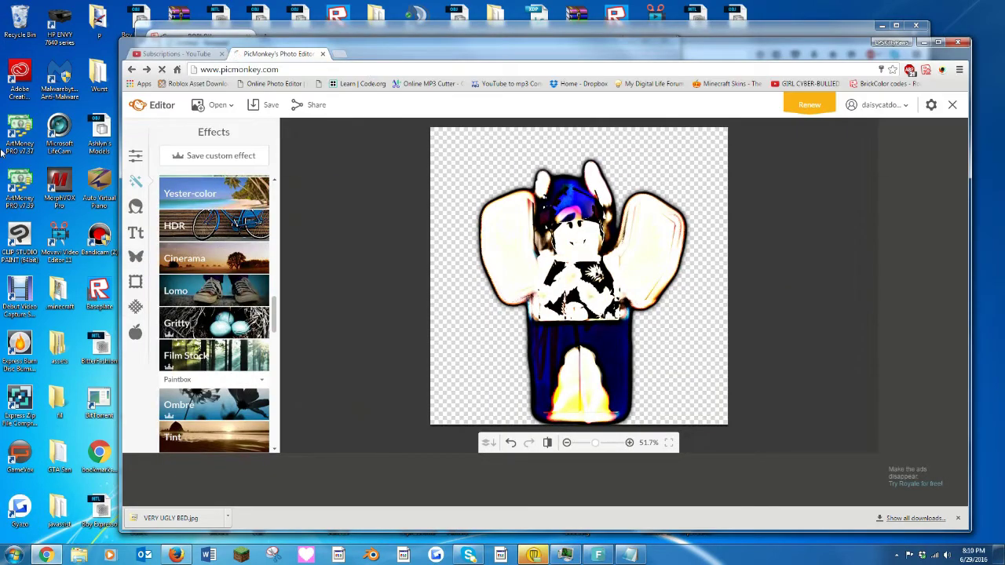
Search Google Images for "ugly backgrounds" in a new browser tab.
{"action": "key", "text": "ctrl+t"}
{"action": "type", "text": "ugly backgrounds"}
{"action": "key", "text": "Return"}
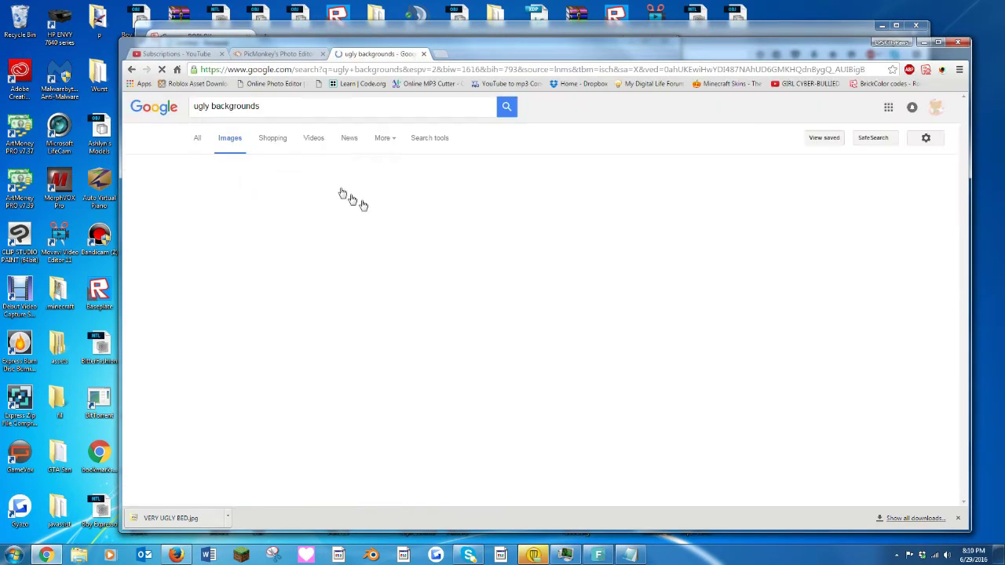
Pick the "Many Ugly Worms As Background" image from the results and download it as "theworstthing".
{"action": "scroll", "coordinate": [511, 390], "scroll_direction": "down", "scroll_amount": 8}
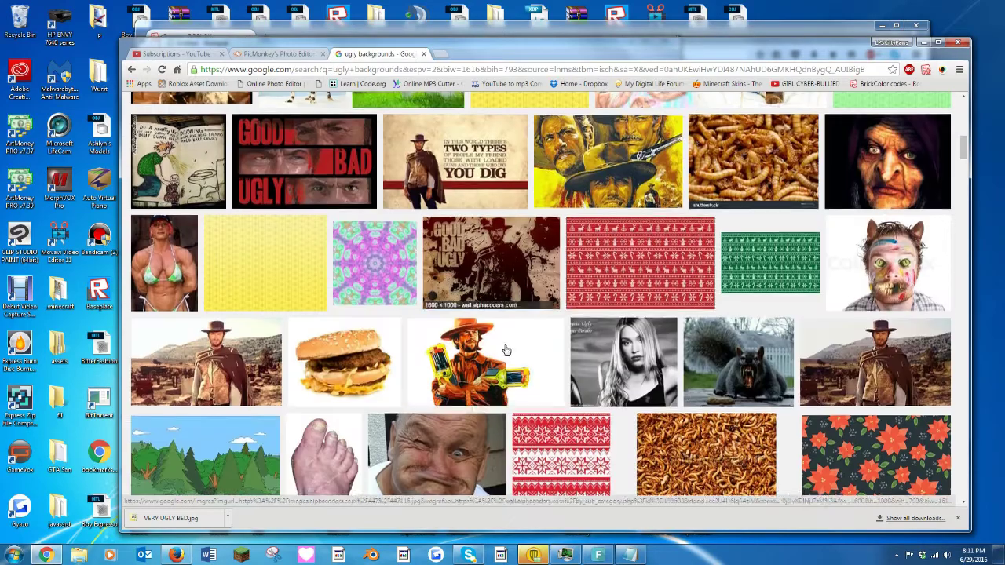
{"action": "scroll", "coordinate": [507, 350], "scroll_direction": "down", "scroll_amount": 4}
{"action": "scroll", "coordinate": [506, 350], "scroll_direction": "up", "scroll_amount": 7}
{"action": "right_click", "coordinate": [473, 281]}
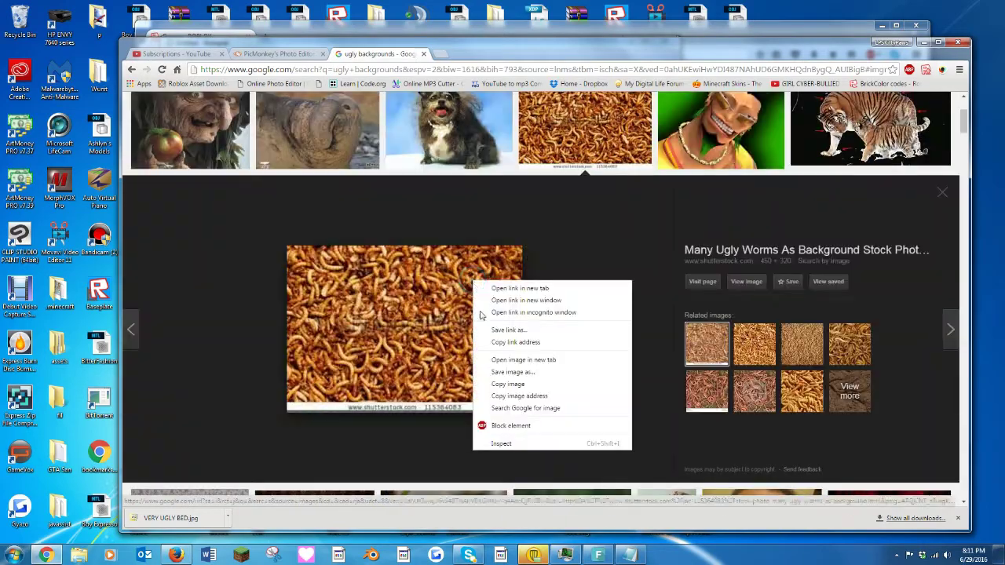
{"action": "left_click", "coordinate": [513, 371]}
{"action": "key", "text": "Return"}
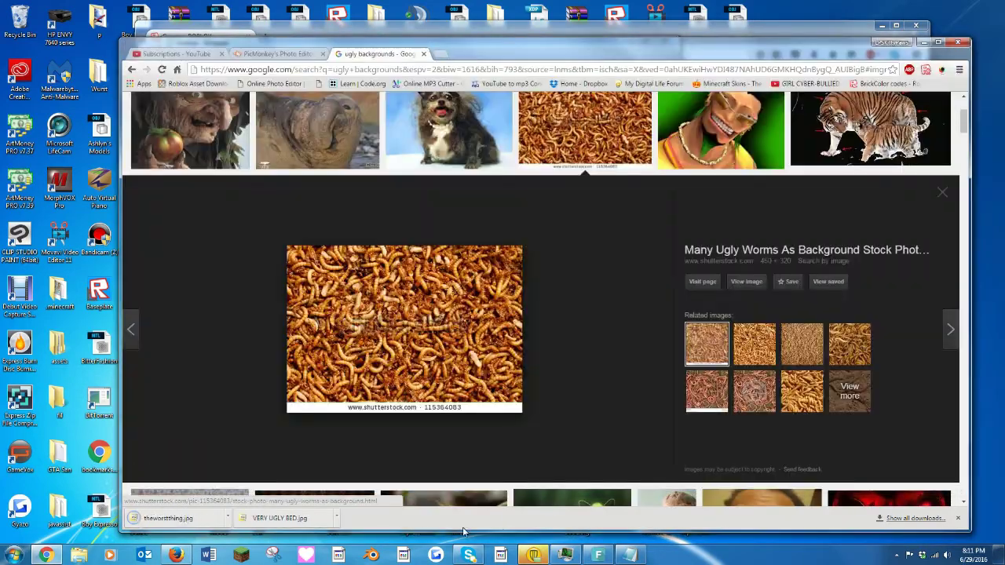
Open the downloaded "theworstthing" worm image in the PicMonkey editor.
{"action": "left_click", "coordinate": [285, 52]}
{"action": "left_click", "coordinate": [480, 123]}
{"action": "left_click", "coordinate": [894, 59]}
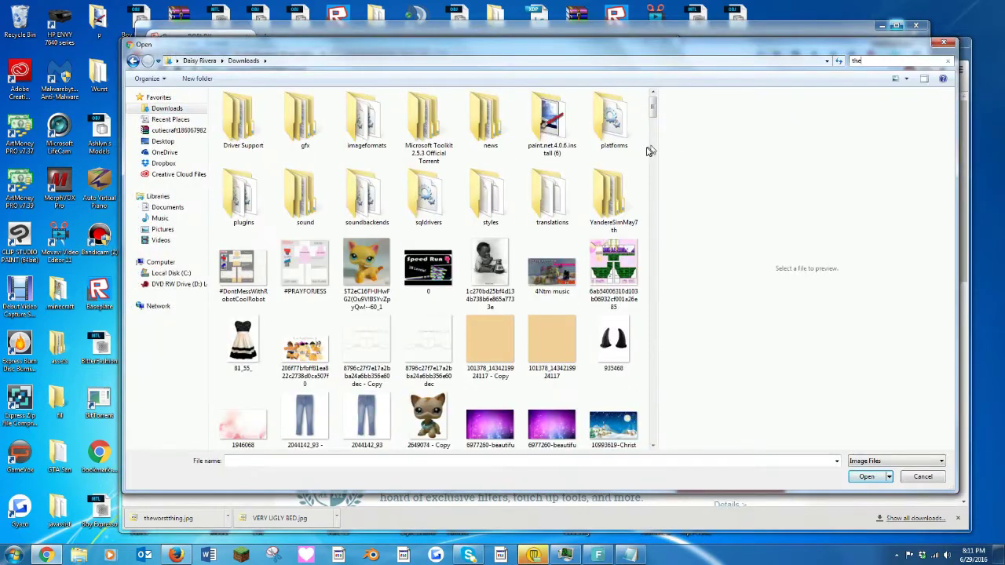
{"action": "type", "text": "the"}
{"action": "double_click", "coordinate": [365, 118]}
Resize the worm background to a larger widescreen format with proportions unlocked.
{"action": "left_click", "coordinate": [135, 256]}
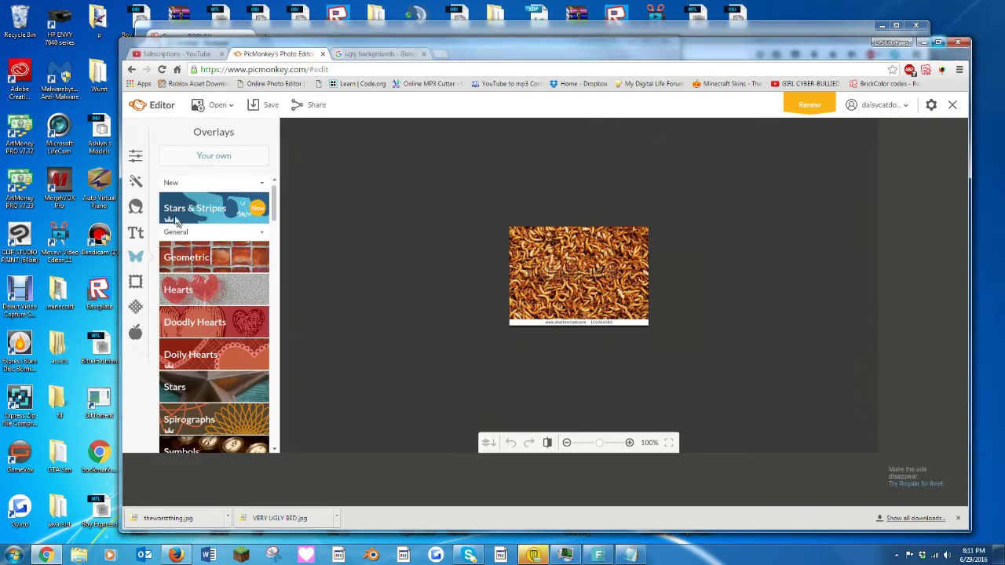
{"action": "left_click", "coordinate": [135, 157]}
{"action": "left_click", "coordinate": [220, 387]}
{"action": "left_click", "coordinate": [169, 417]}
{"action": "double_click", "coordinate": [188, 386]}
{"action": "type", "text": "1000"}
{"action": "left_click_drag", "start_coordinate": [248, 385], "coordinate": [1, 462]}
{"action": "type", "text": "10"}
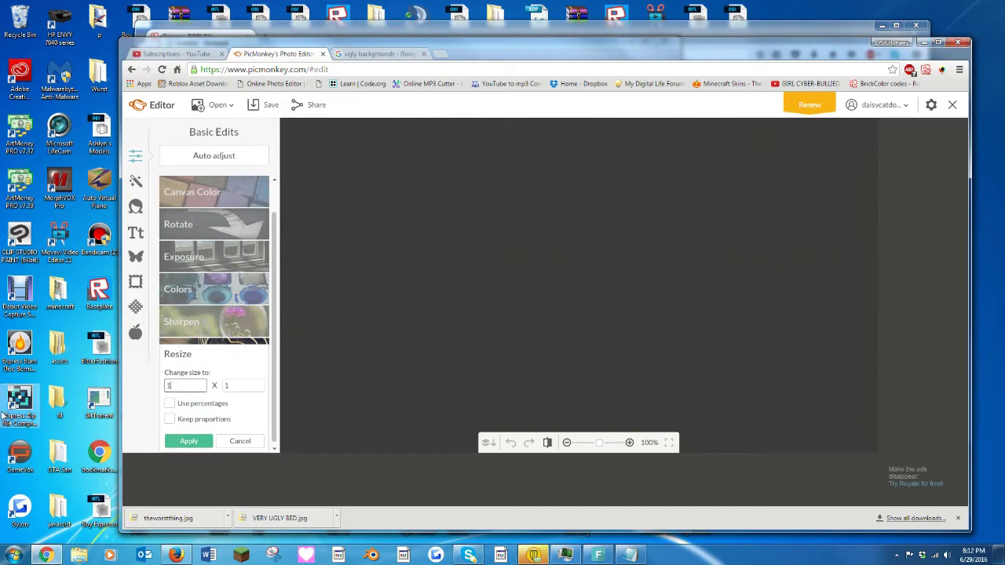
{"action": "double_click", "coordinate": [246, 384]}
{"action": "type", "text": "720"}
{"action": "left_click", "coordinate": [188, 440]}
Add the saved avatar picture as an overlay on the right half of the worm background and tint it dark blue 004572.
{"action": "left_click", "coordinate": [135, 256]}
{"action": "left_click", "coordinate": [214, 155]}
{"action": "left_click", "coordinate": [162, 228]}
{"action": "left_click_drag", "start_coordinate": [653, 194], "coordinate": [657, 282]}
{"action": "double_click", "coordinate": [490, 354]}
{"action": "left_click_drag", "start_coordinate": [554, 269], "coordinate": [646, 284]}
{"action": "left_click_drag", "start_coordinate": [694, 160], "coordinate": [699, 97]}
{"action": "left_click_drag", "start_coordinate": [417, 180], "coordinate": [849, 226]}
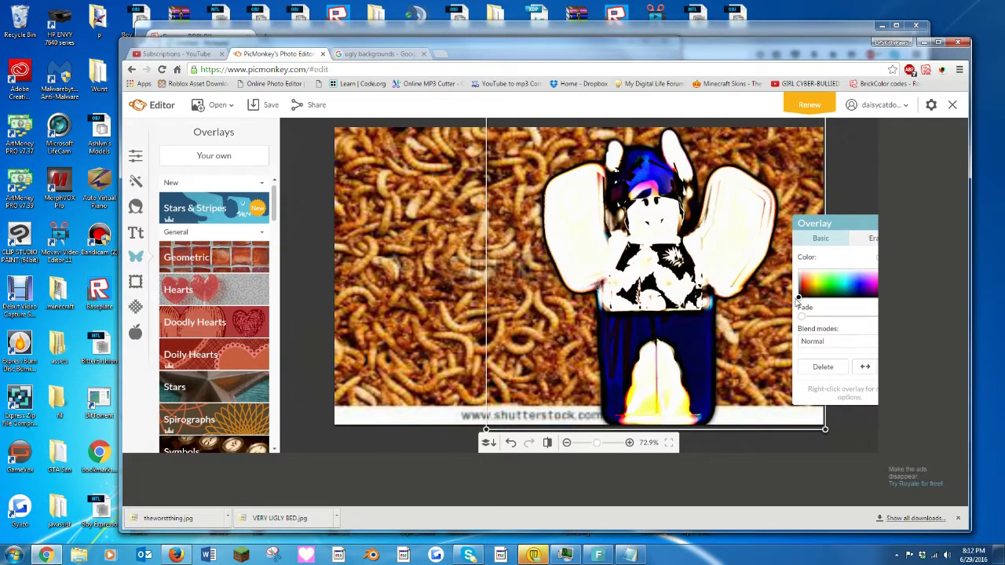
{"action": "left_click_drag", "start_coordinate": [837, 299], "coordinate": [851, 293]}
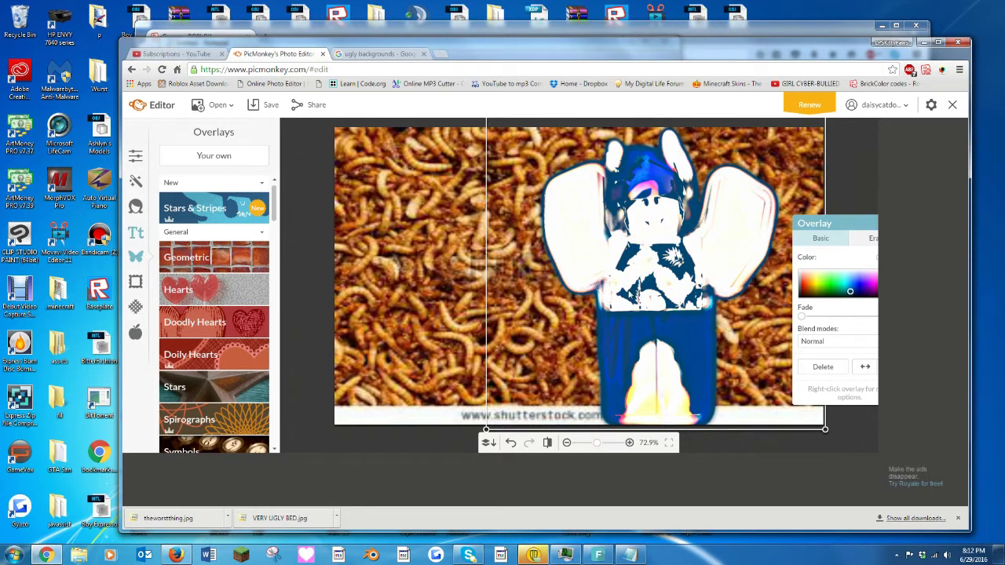
Add the text lines "ROBLOX UGLIEST" and "PHOTO CHALLENGE" in the EDO font over the worm background.
{"action": "left_click", "coordinate": [136, 233]}
{"action": "scroll", "coordinate": [200, 279], "scroll_direction": "down", "scroll_amount": 10}
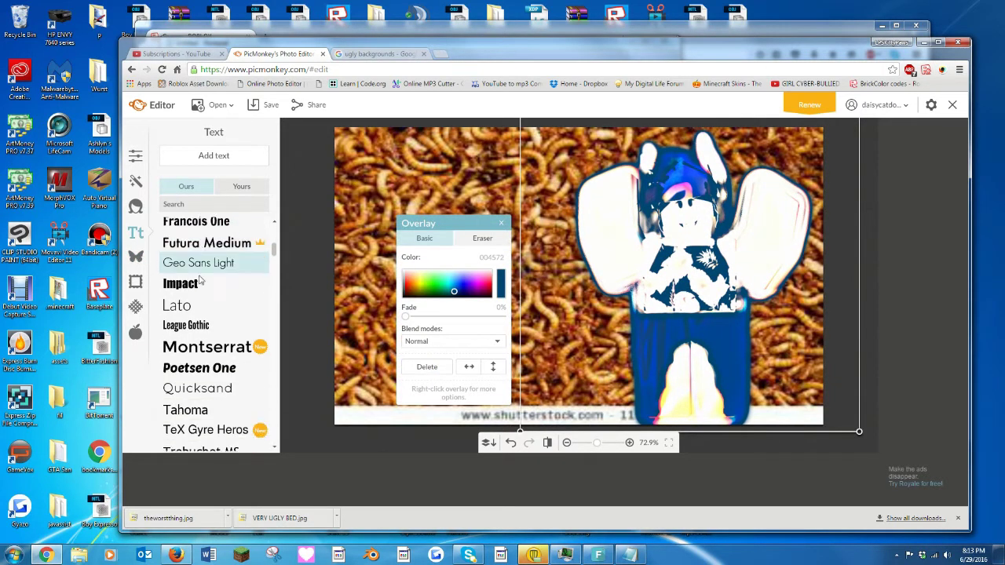
{"action": "scroll", "coordinate": [203, 325], "scroll_direction": "down", "scroll_amount": 3}
{"action": "left_click", "coordinate": [188, 385]}
{"action": "left_click", "coordinate": [224, 156]}
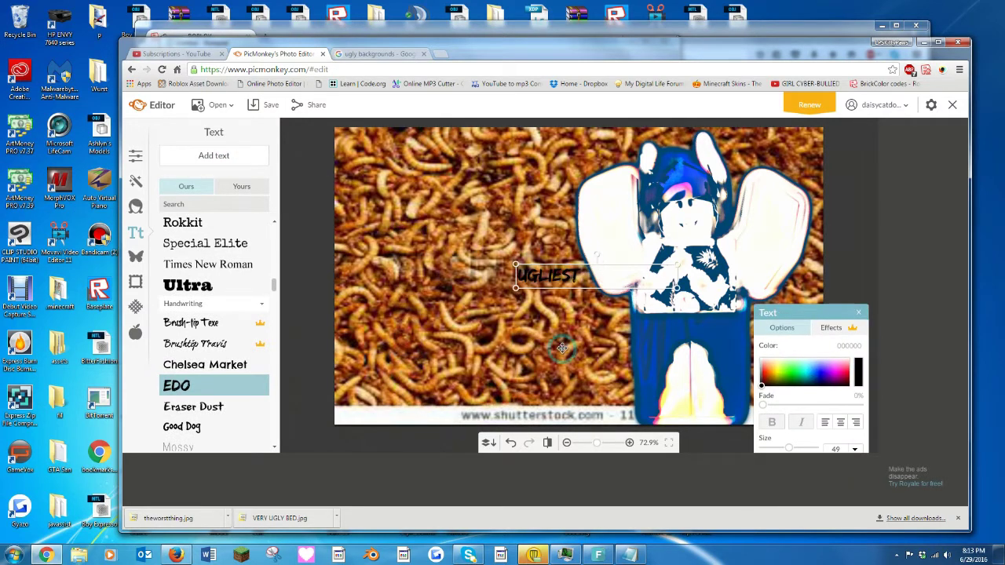
{"action": "left_click_drag", "start_coordinate": [519, 208], "coordinate": [489, 201]}
{"action": "left_click", "coordinate": [630, 554]}
{"action": "left_click", "coordinate": [941, 246]}
{"action": "double_click", "coordinate": [472, 201]}
{"action": "type", "text": "ROBLOX UGLIEST"}
Enlarge both text lines, "ROBLOX UGLIEST" to size 91, and stack them beside the avatar.
{"action": "left_click", "coordinate": [435, 289]}
{"action": "left_click_drag", "start_coordinate": [566, 271], "coordinate": [499, 311]}
{"action": "left_click_drag", "start_coordinate": [580, 293], "coordinate": [620, 272]}
{"action": "left_click_drag", "start_coordinate": [510, 294], "coordinate": [487, 287]}
{"action": "left_click_drag", "start_coordinate": [488, 202], "coordinate": [483, 220]}
{"action": "left_click_drag", "start_coordinate": [555, 230], "coordinate": [622, 239]}
{"action": "left_click_drag", "start_coordinate": [487, 220], "coordinate": [497, 249]}
Colour the "ROBLOX UGLIEST" line light blue and the "PHOTO CHALLENGE" line yellow.
{"action": "left_click", "coordinate": [808, 373]}
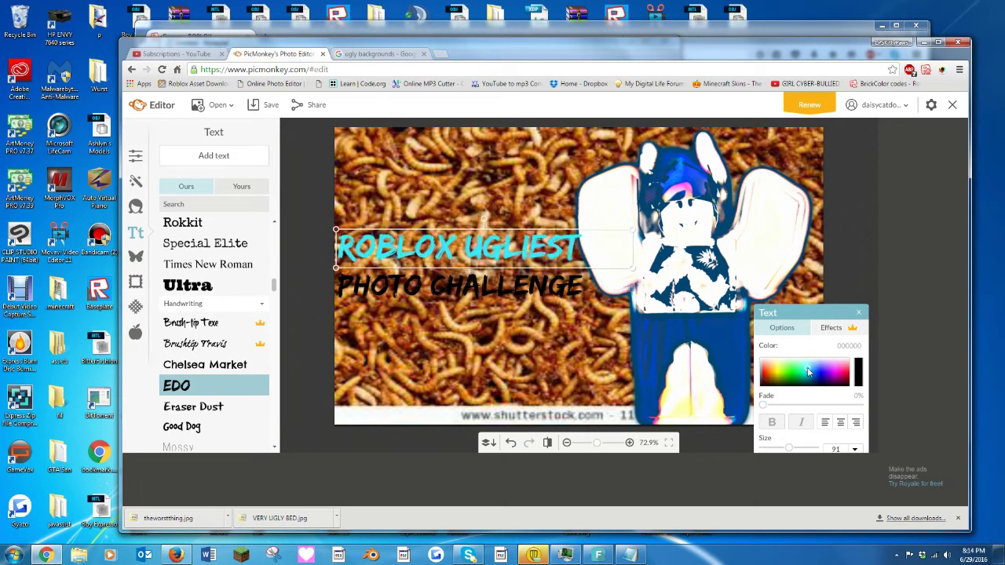
{"action": "left_click", "coordinate": [411, 286]}
{"action": "left_click", "coordinate": [817, 374]}
{"action": "left_click", "coordinate": [780, 373]}
Save the finished picture in the Pictures library as a JPEG named "ugliest photo challenge".
{"action": "left_click", "coordinate": [267, 105]}
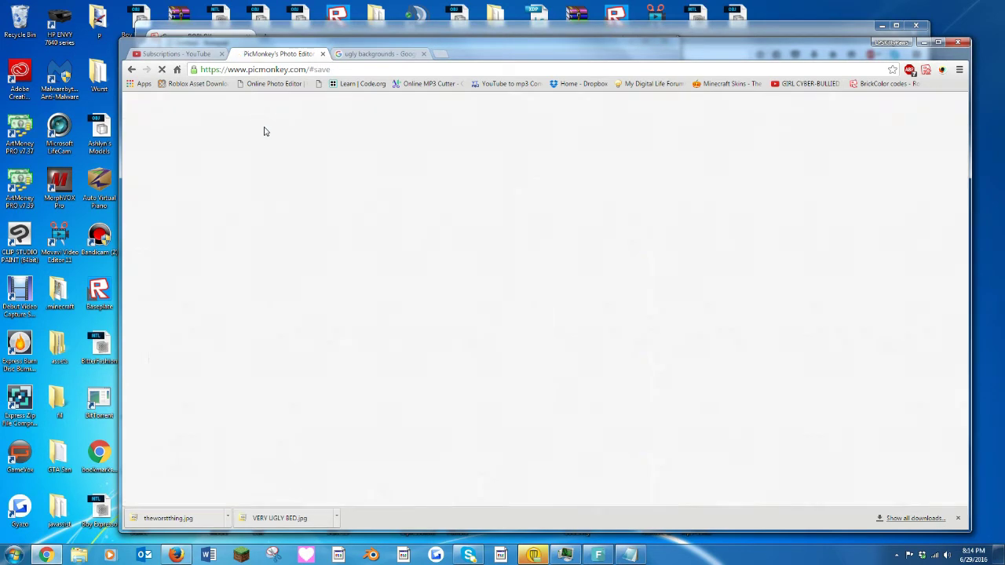
{"action": "left_click", "coordinate": [197, 370]}
{"action": "type", "text": "ugliest photo challenge"}
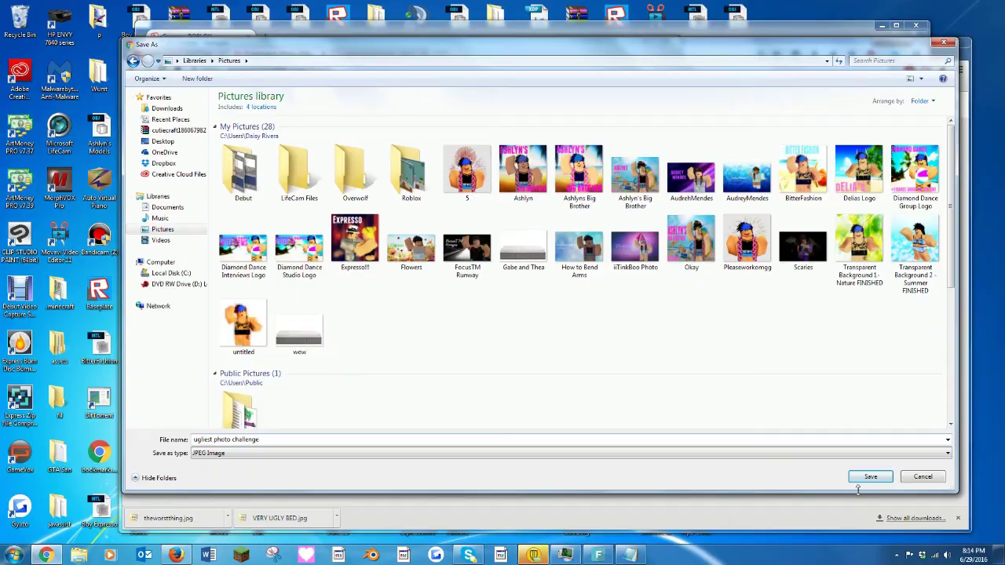
{"action": "left_click", "coordinate": [870, 476]}
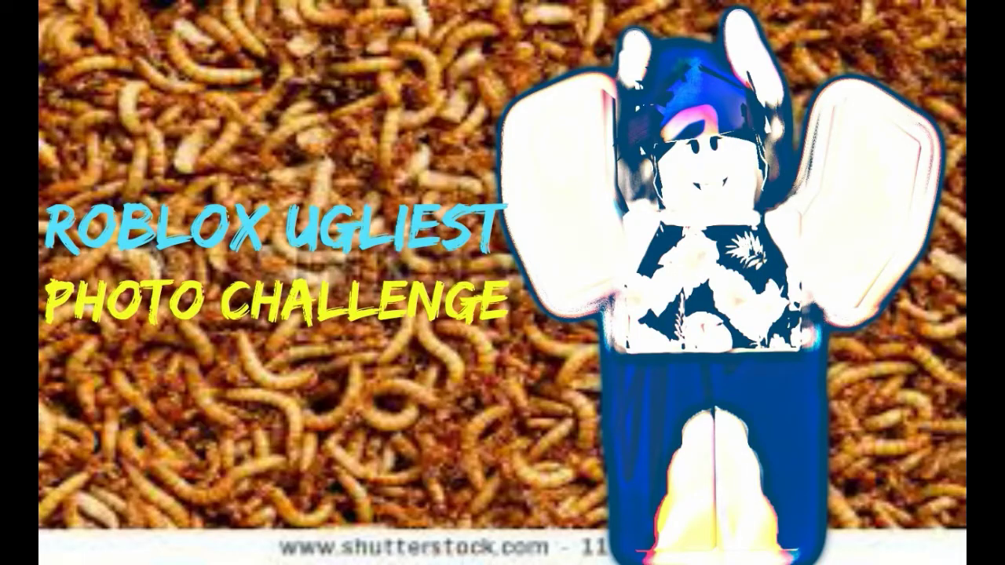